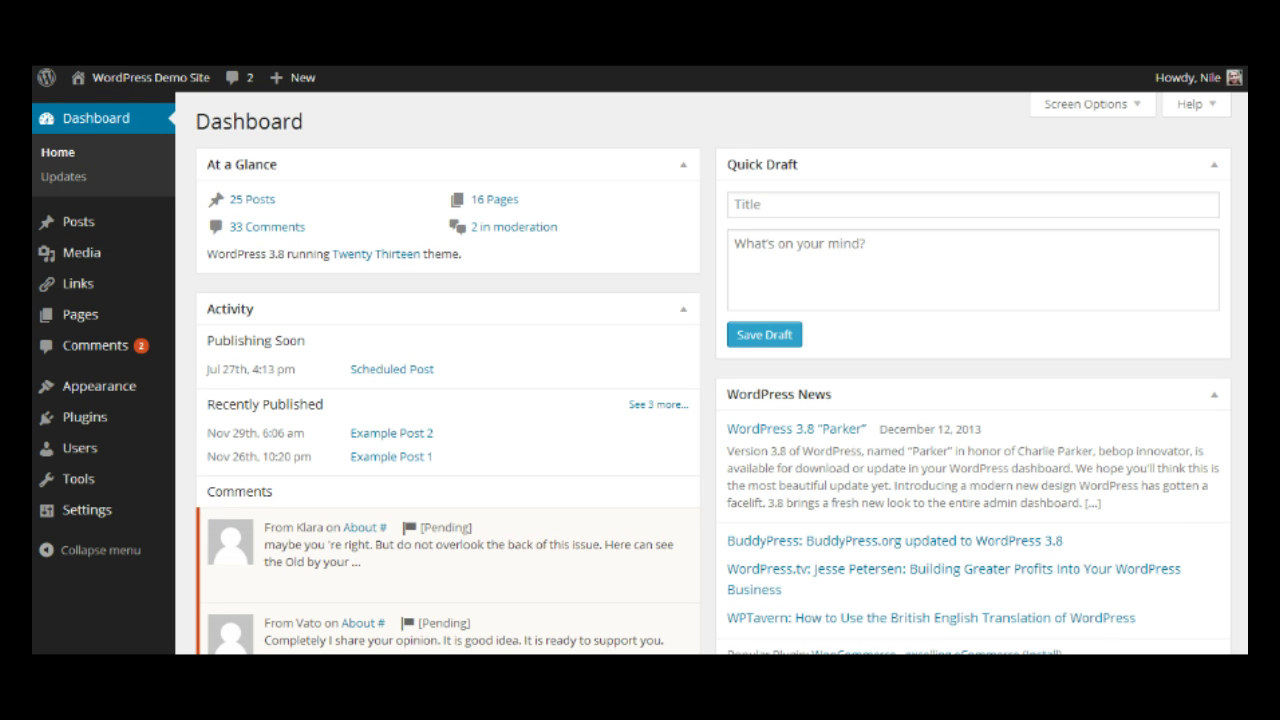
Step: Look over the dashboard's At a Glance, Activity, Quick Draft and WordPress News boxes and the admin menu entries
{"action": "scroll", "coordinate": [712, 373], "scroll_direction": "down", "scroll_amount": 1}
{"action": "scroll", "coordinate": [380, 371], "scroll_direction": "down", "scroll_amount": 3}
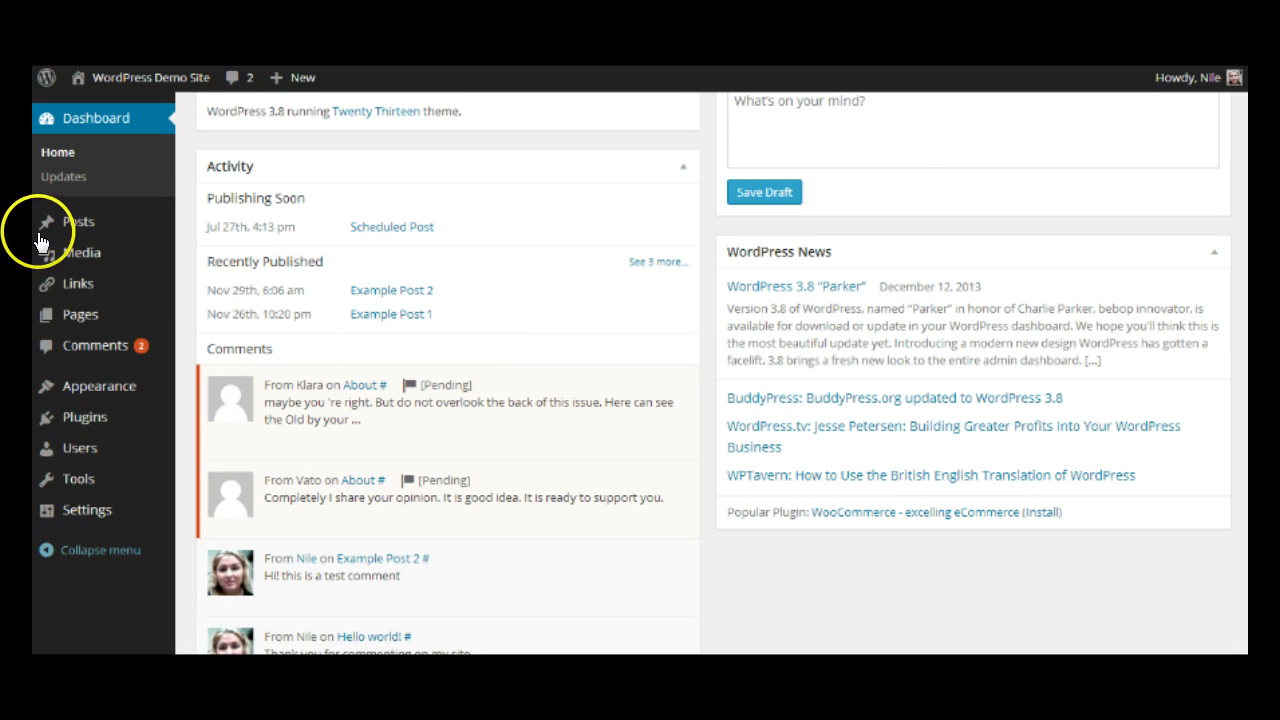
{"action": "mouse_move", "coordinate": [45, 230]}
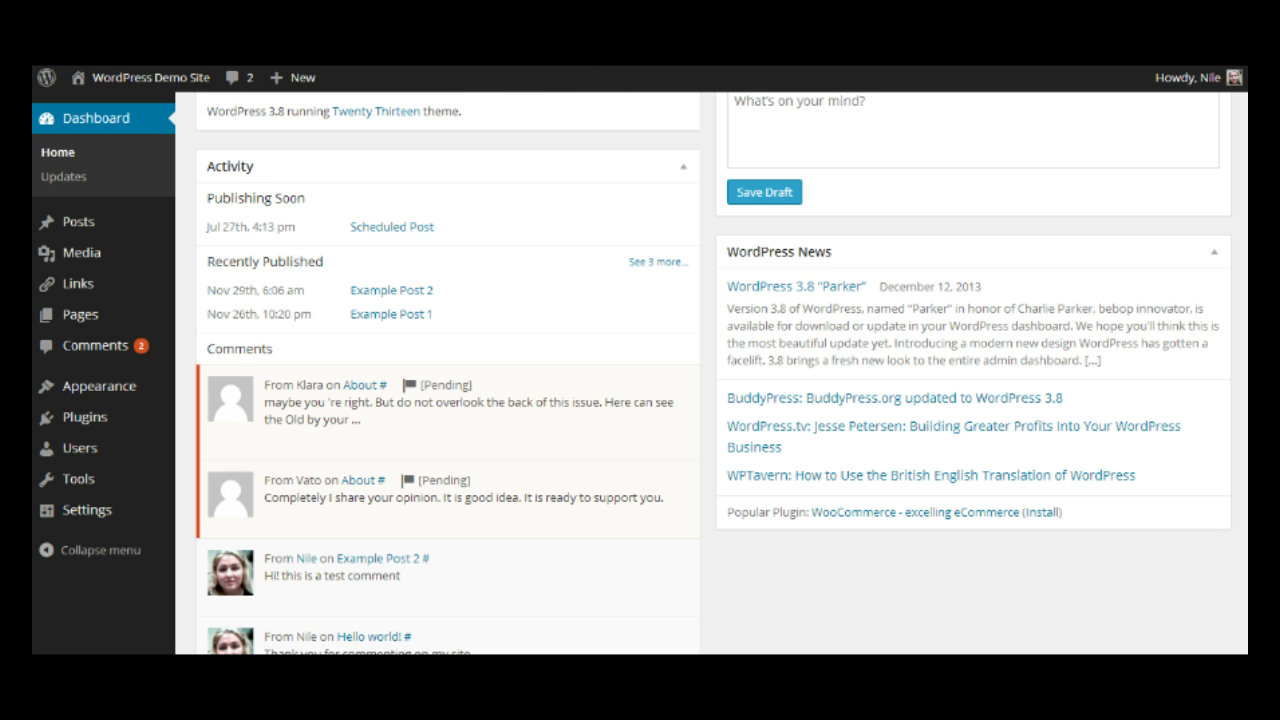
{"action": "scroll", "coordinate": [712, 374], "scroll_direction": "up", "scroll_amount": 2}
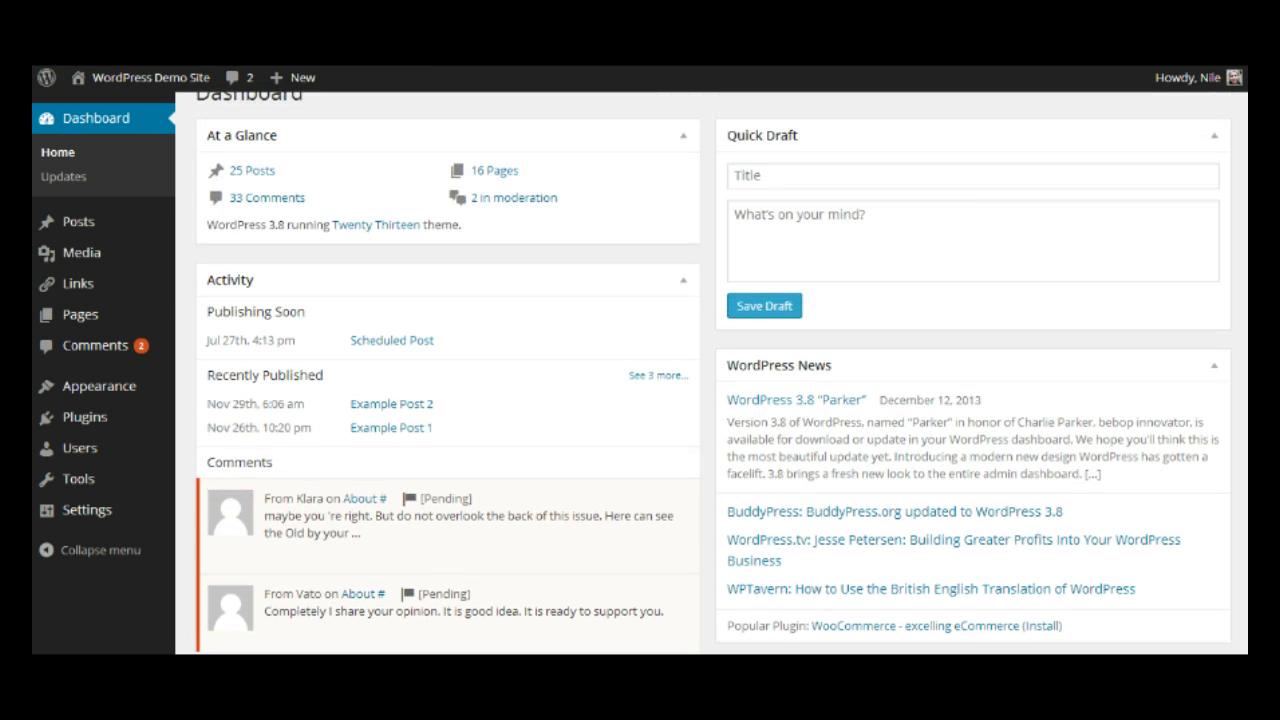
{"action": "scroll", "coordinate": [187, 334], "scroll_direction": "up", "scroll_amount": 1}
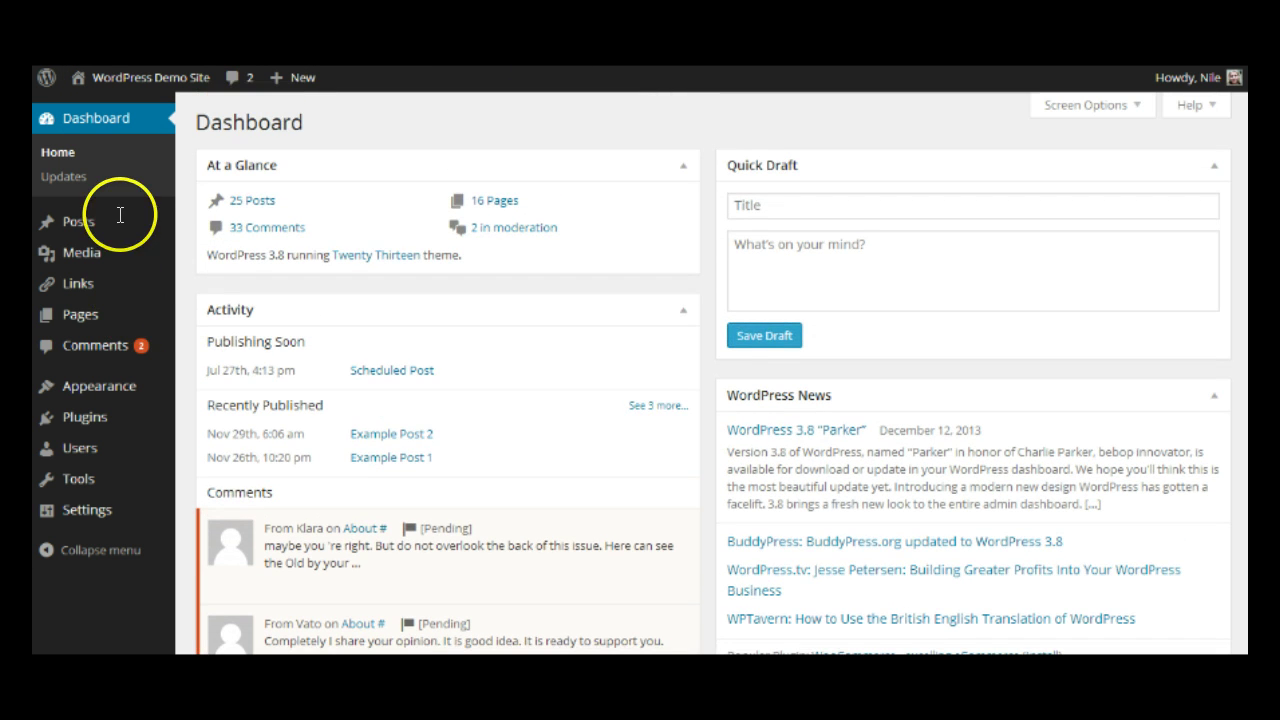
{"action": "left_click", "coordinate": [97, 148]}
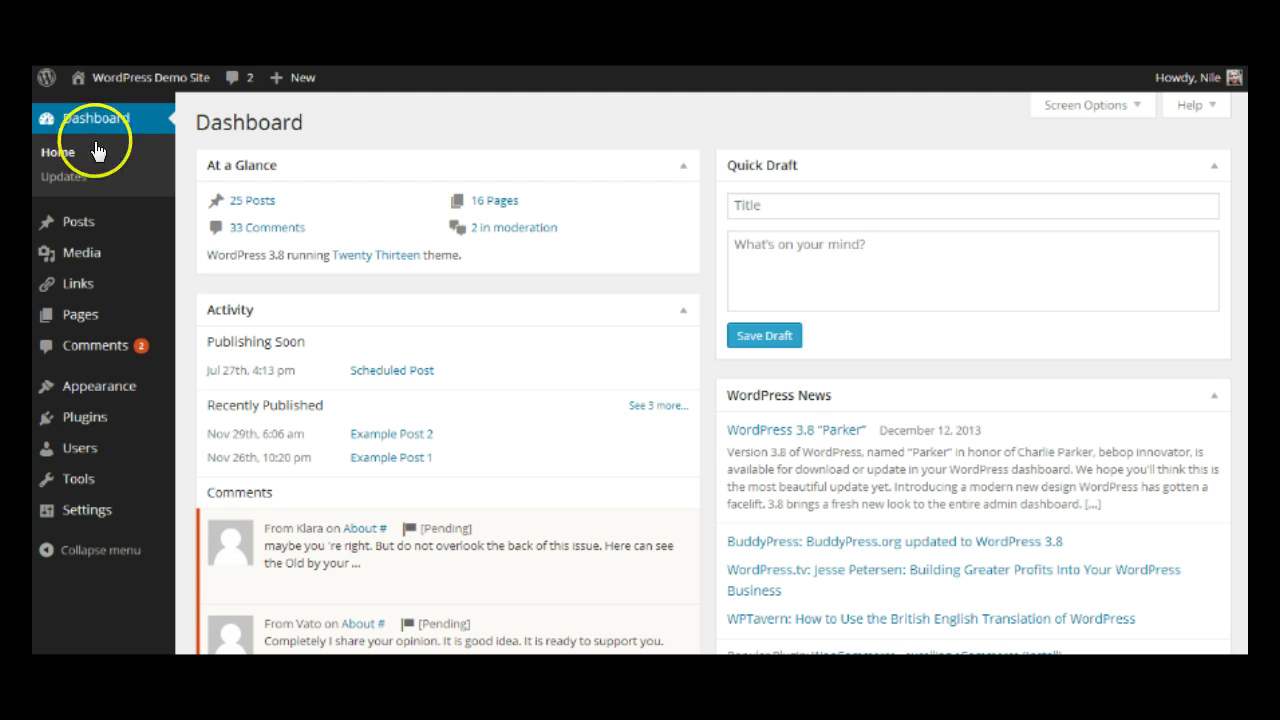
{"action": "left_click", "coordinate": [75, 225]}
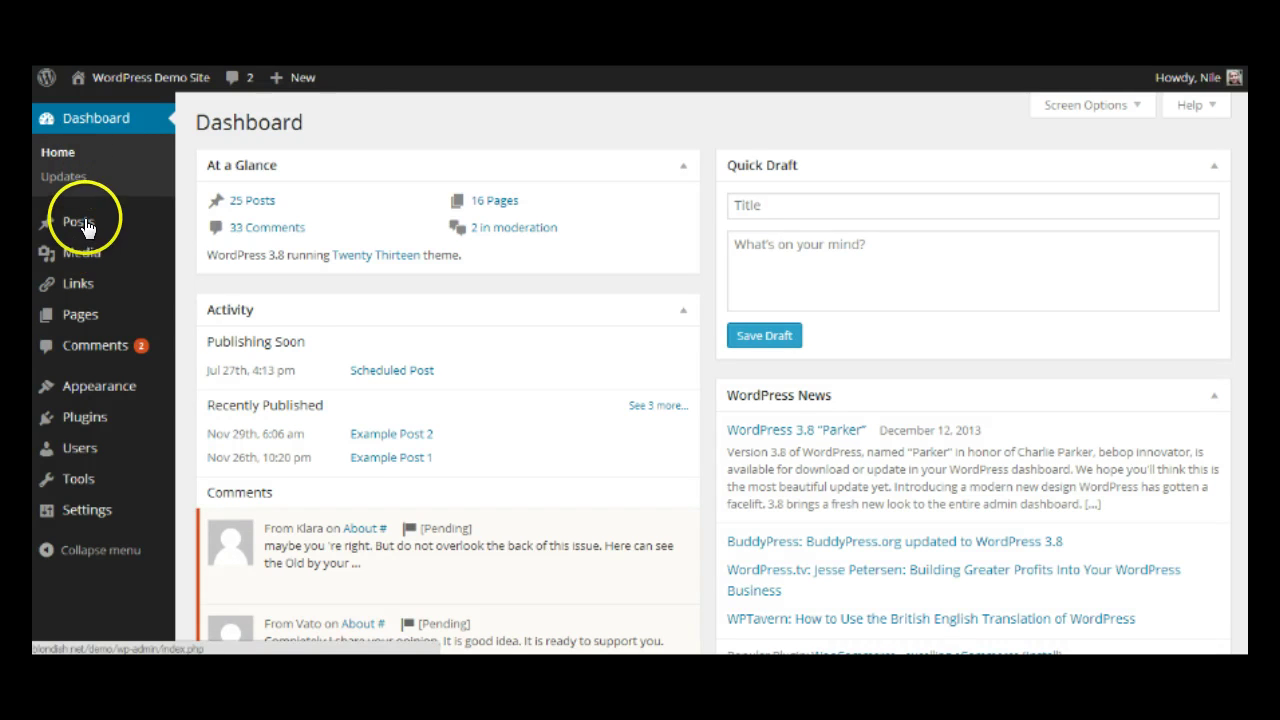
{"action": "mouse_move", "coordinate": [88, 226]}
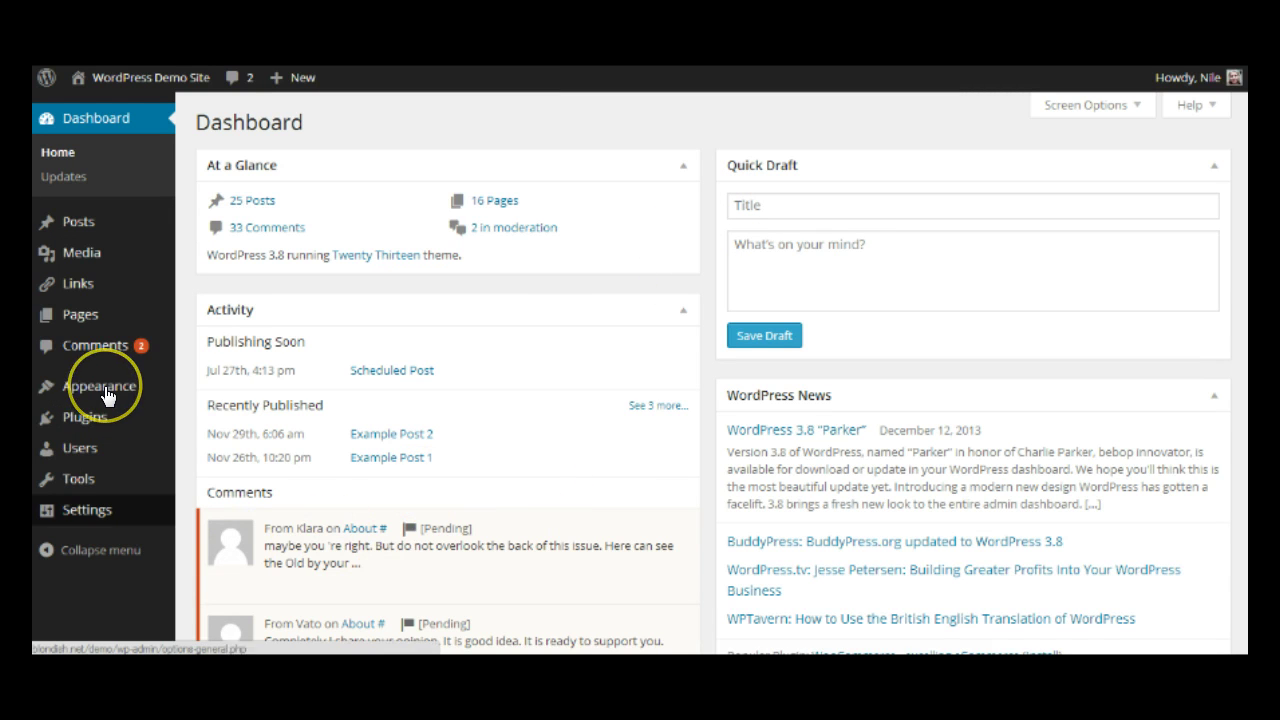
{"action": "mouse_move", "coordinate": [107, 397]}
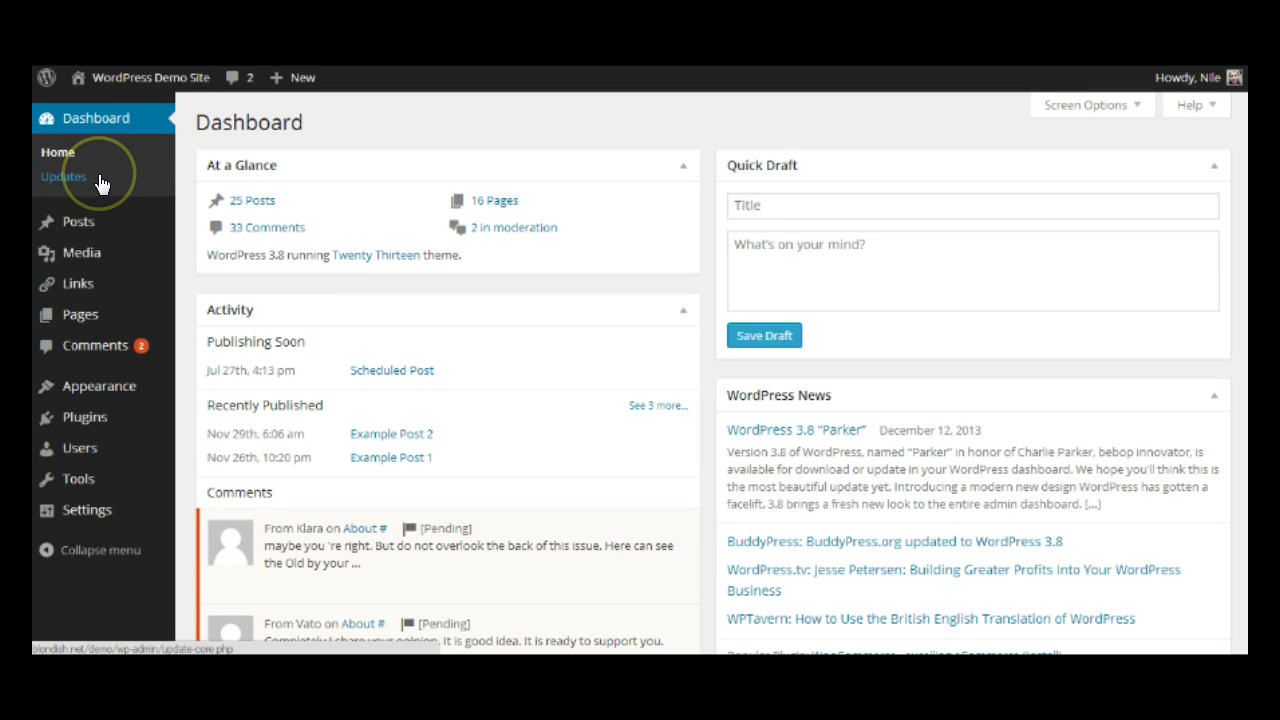
Step: Open the "Hello world!" post for editing from the list of all posts
{"action": "left_click", "coordinate": [99, 177]}
{"action": "left_click", "coordinate": [86, 223]}
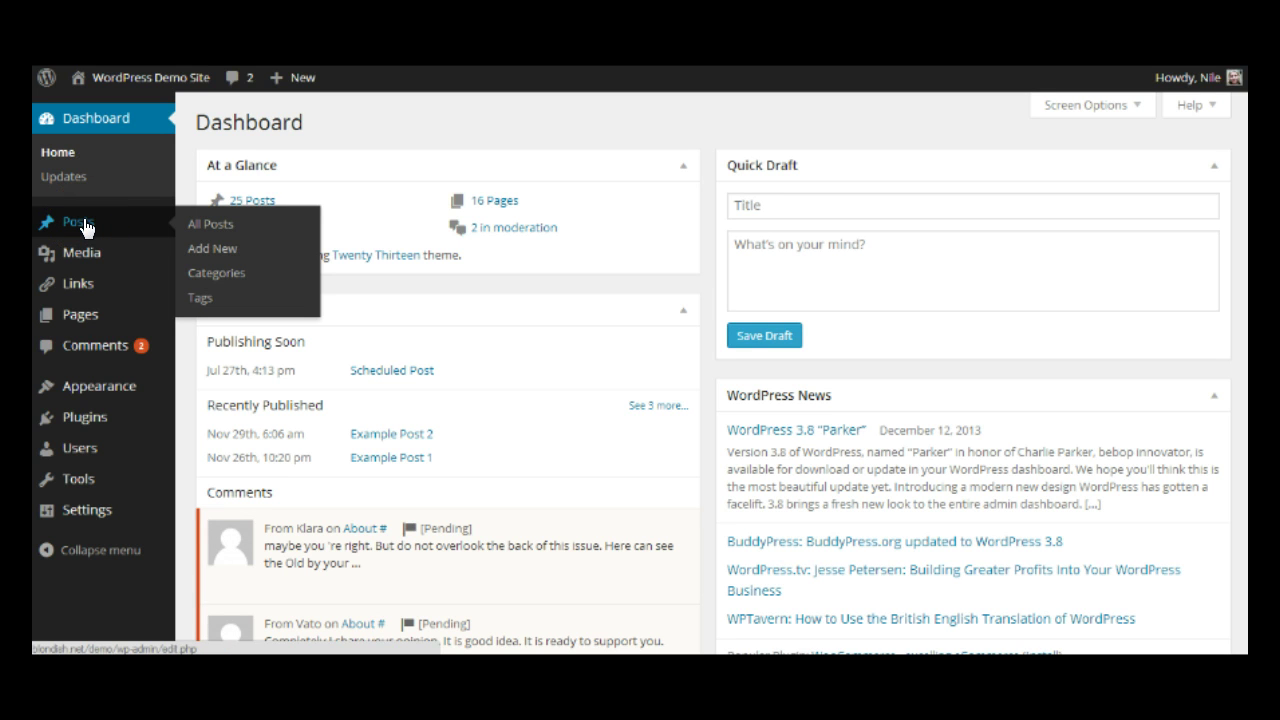
{"action": "left_click", "coordinate": [86, 226]}
{"action": "left_click", "coordinate": [86, 226]}
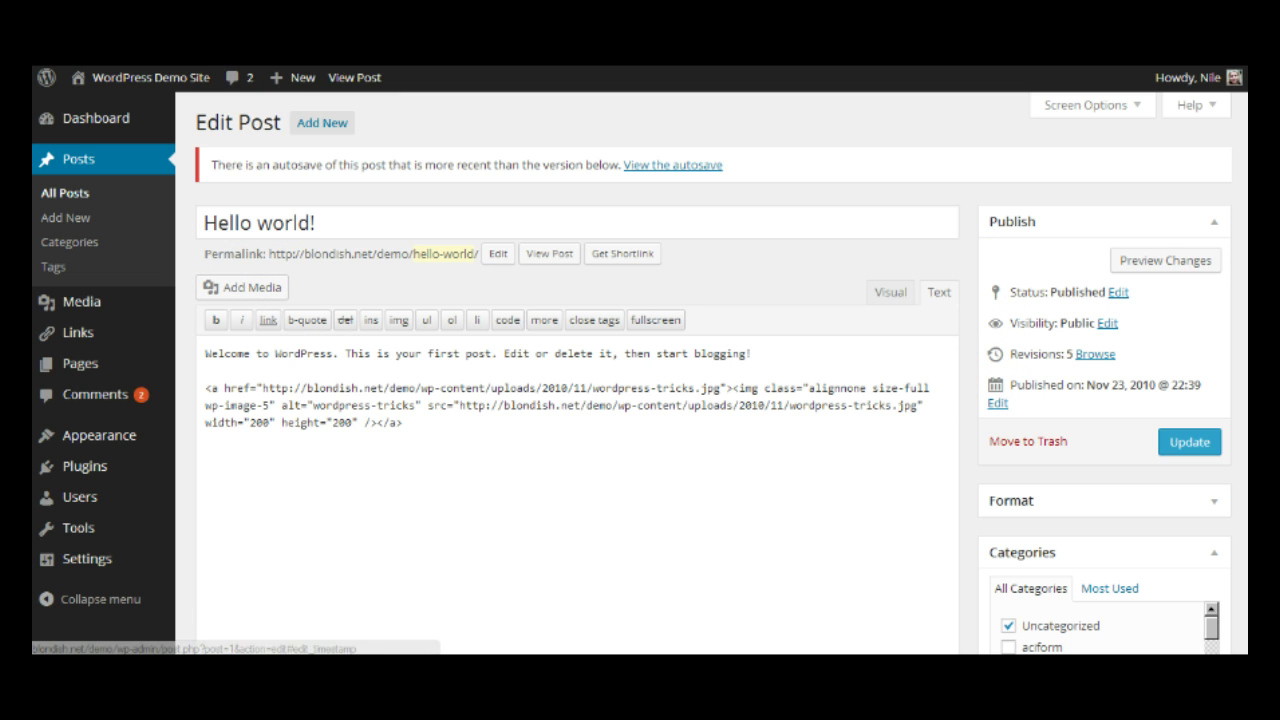
Step: Look over the post's edit screen and switch its content editor to Visual mode
{"action": "scroll", "coordinate": [1223, 349], "scroll_direction": "down", "scroll_amount": 4}
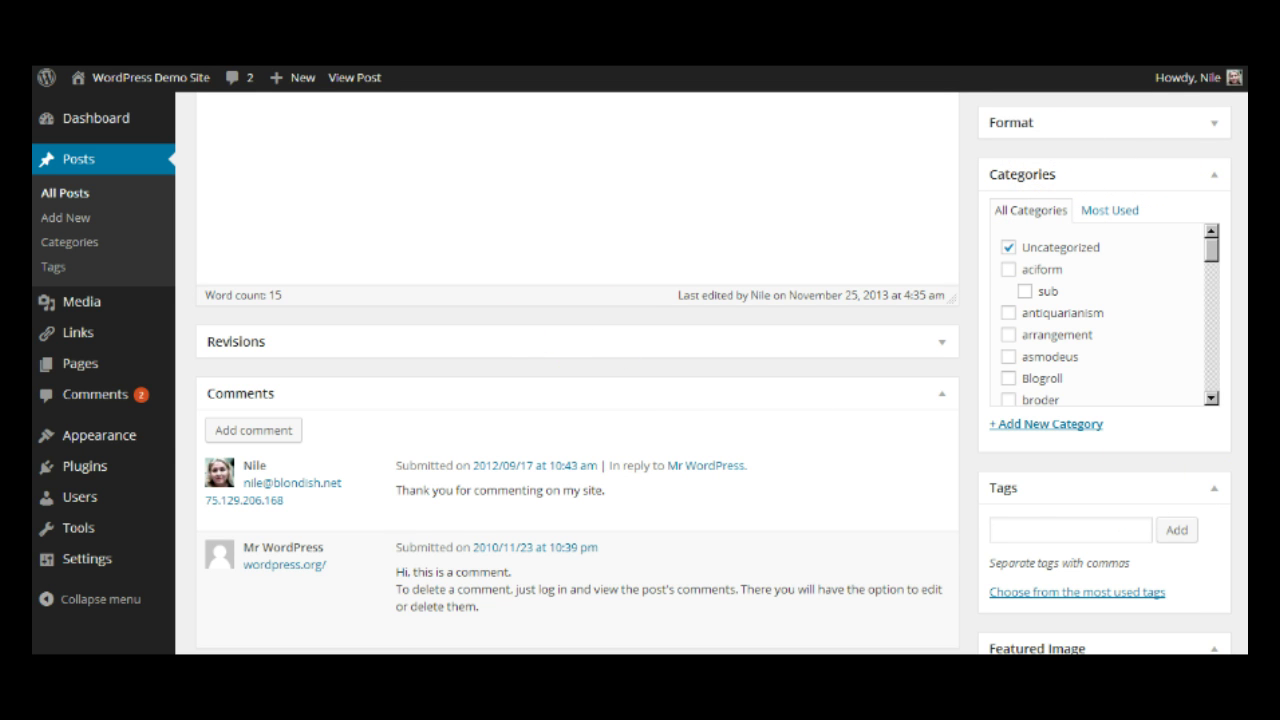
{"action": "scroll", "coordinate": [577, 370], "scroll_direction": "up", "scroll_amount": 4}
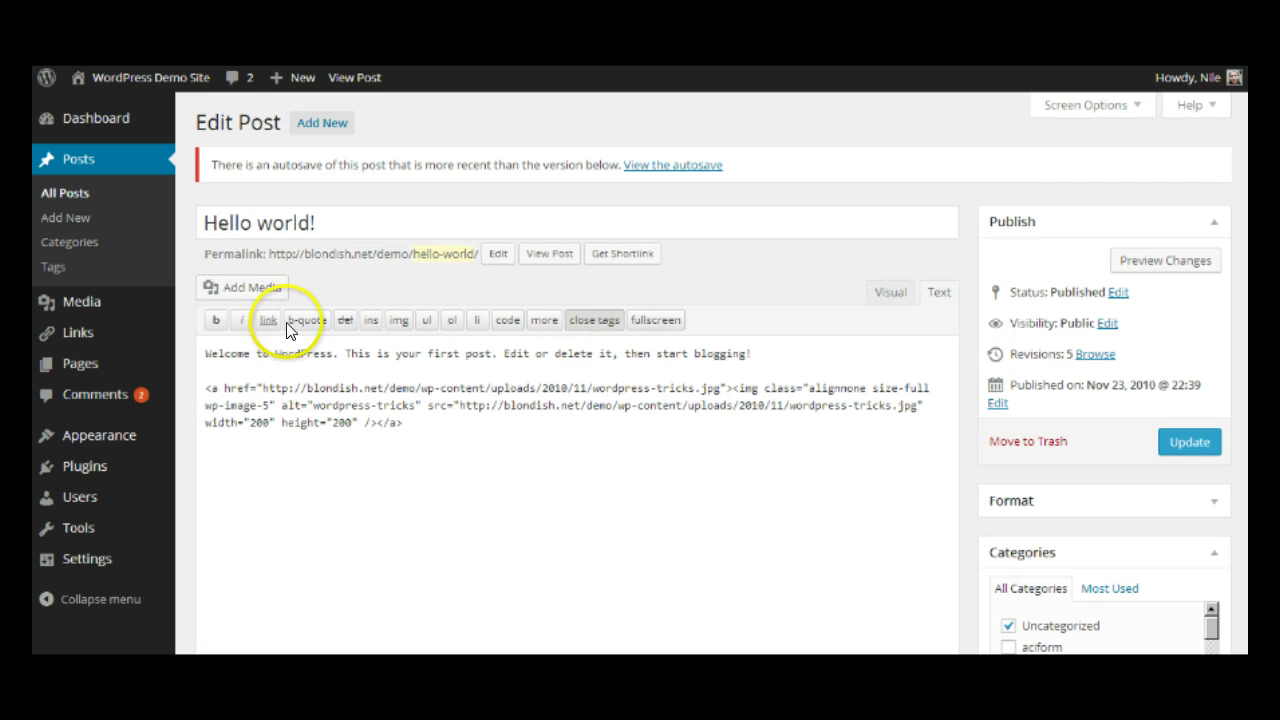
{"action": "left_click", "coordinate": [898, 292]}
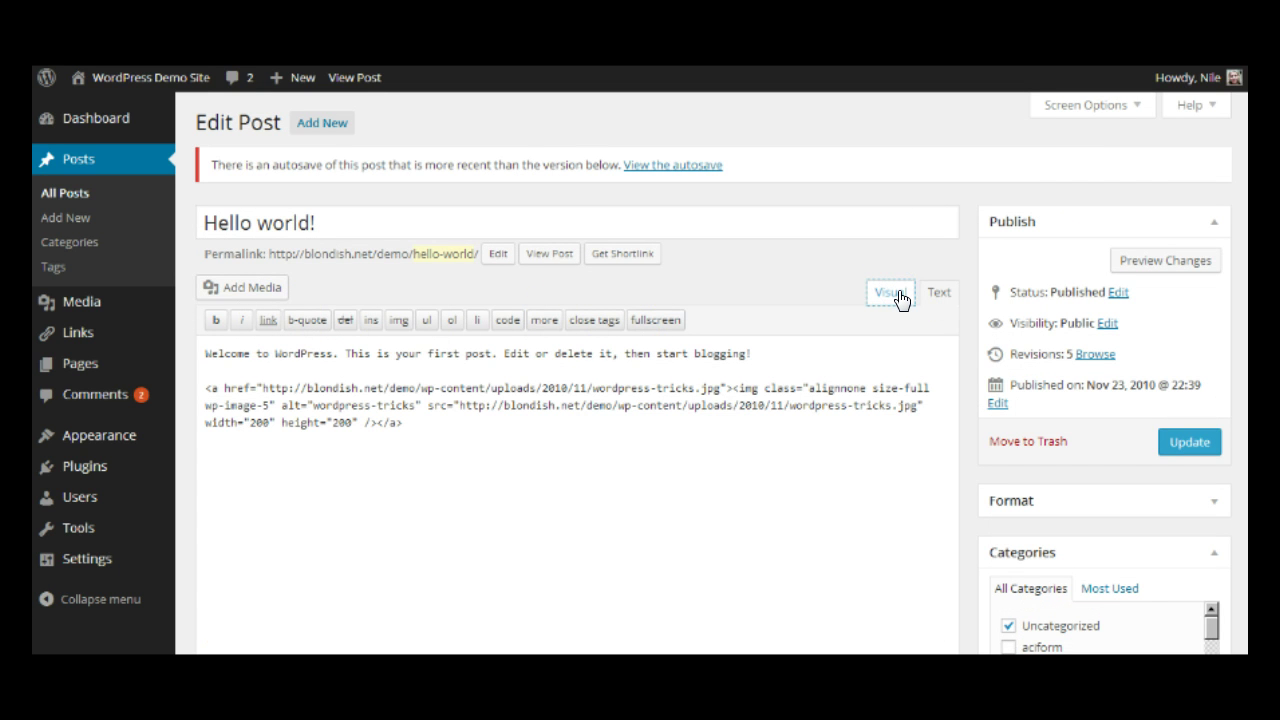
{"action": "left_click", "coordinate": [898, 293]}
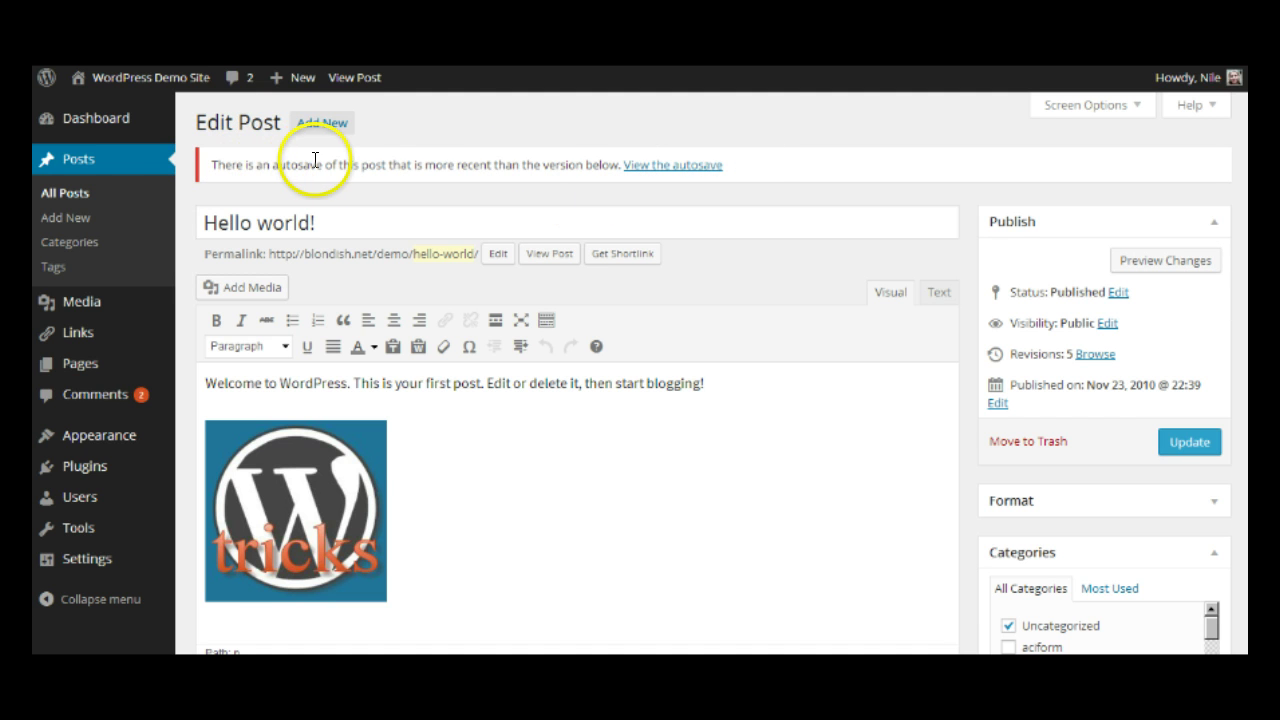
Step: Expand the post's Format box and look over the available post formats
{"action": "left_click", "coordinate": [202, 176]}
{"action": "scroll", "coordinate": [1214, 394], "scroll_direction": "down", "scroll_amount": 2}
{"action": "left_click", "coordinate": [1213, 388]}
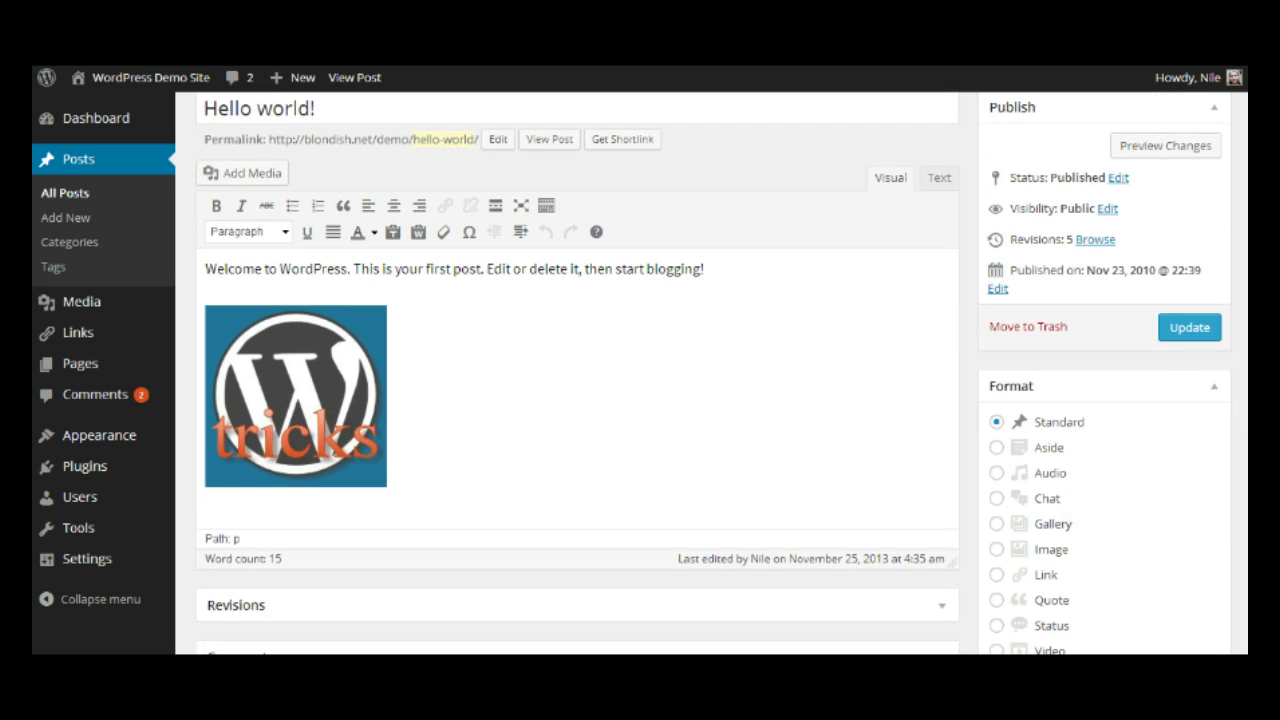
{"action": "scroll", "coordinate": [1100, 337], "scroll_direction": "down", "scroll_amount": 1}
{"action": "scroll", "coordinate": [1029, 423], "scroll_direction": "down", "scroll_amount": 1}
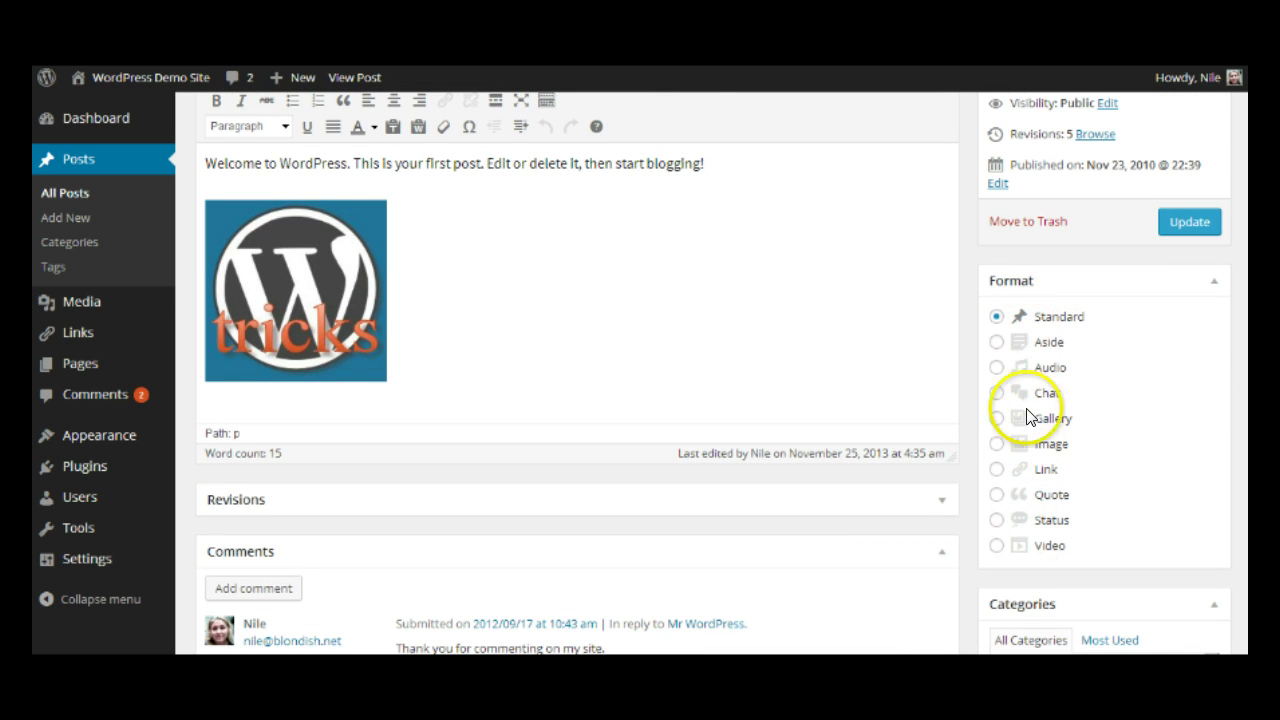
{"action": "scroll", "coordinate": [577, 380], "scroll_direction": "up", "scroll_amount": 4}
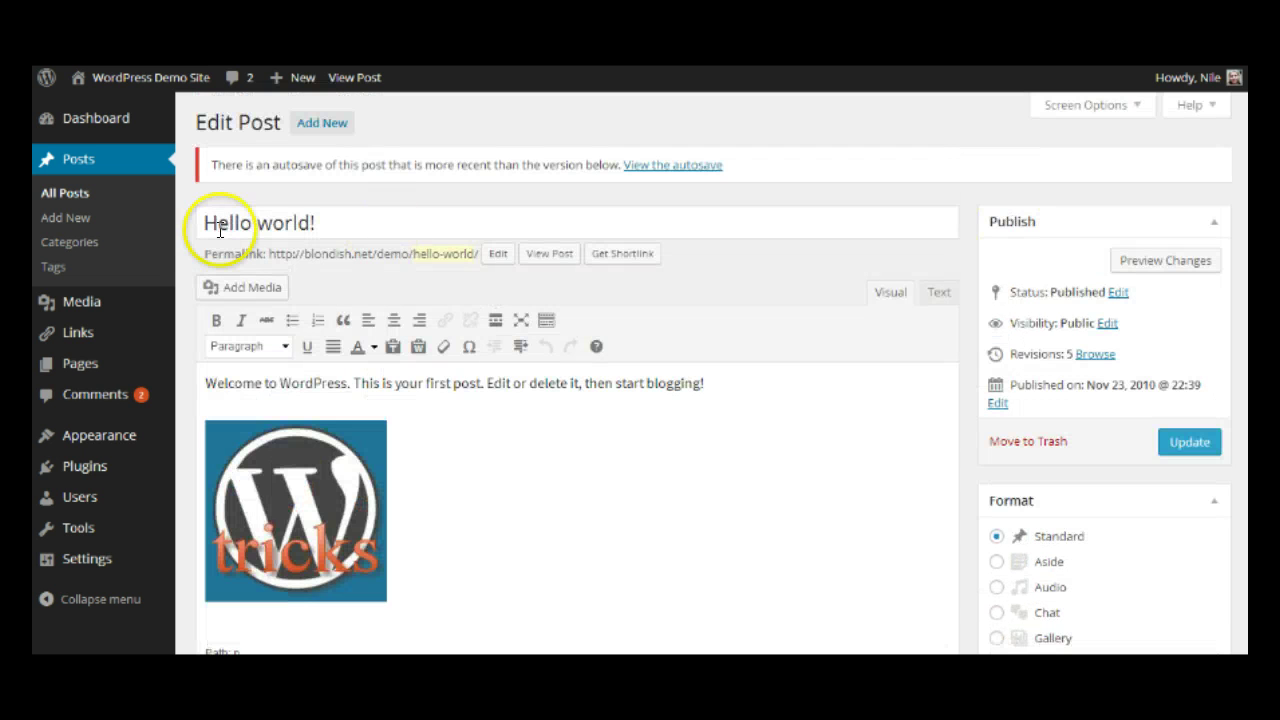
Step: Open the site's Themes management page
{"action": "mouse_move", "coordinate": [98, 383]}
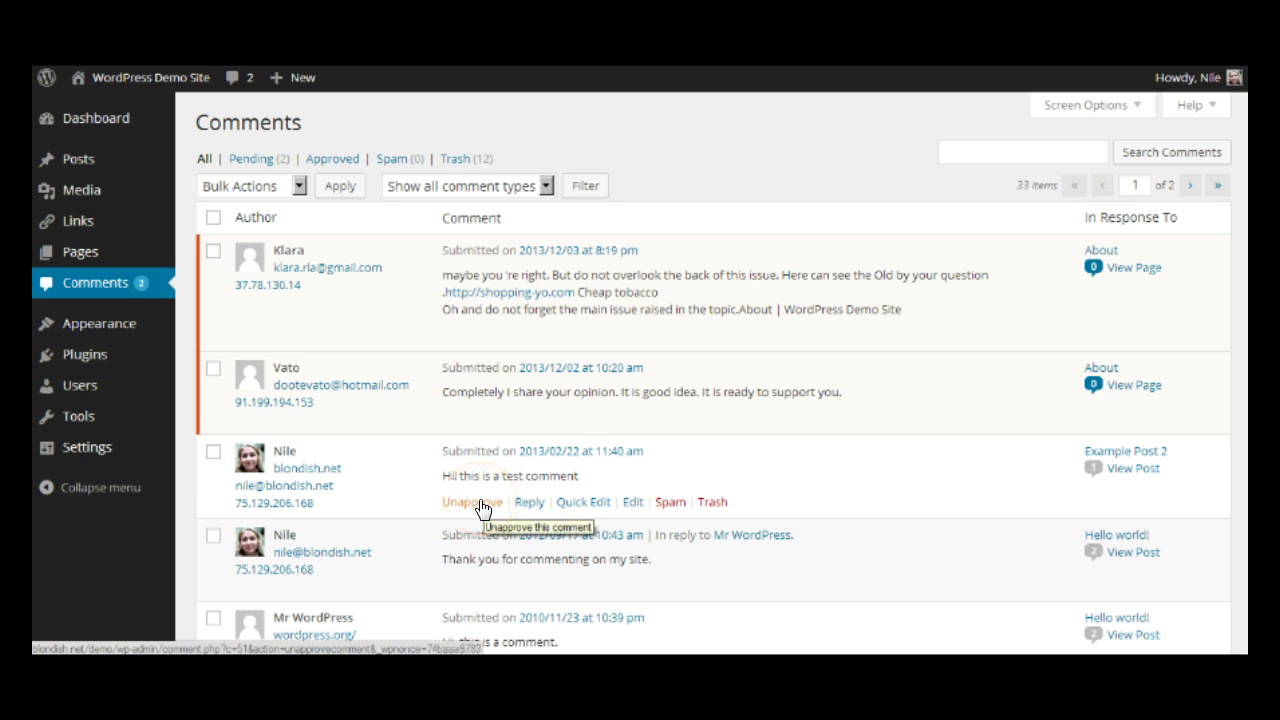
{"action": "mouse_move", "coordinate": [100, 328]}
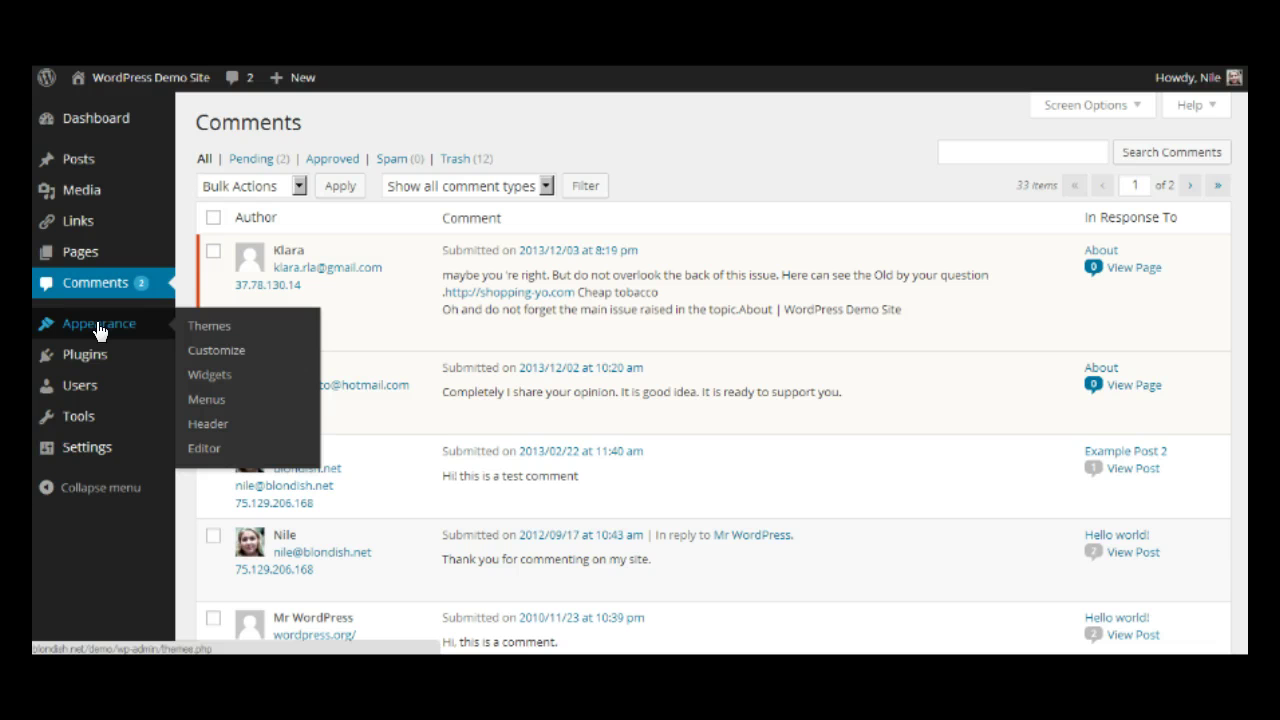
{"action": "left_click", "coordinate": [212, 385]}
{"action": "left_click", "coordinate": [228, 333]}
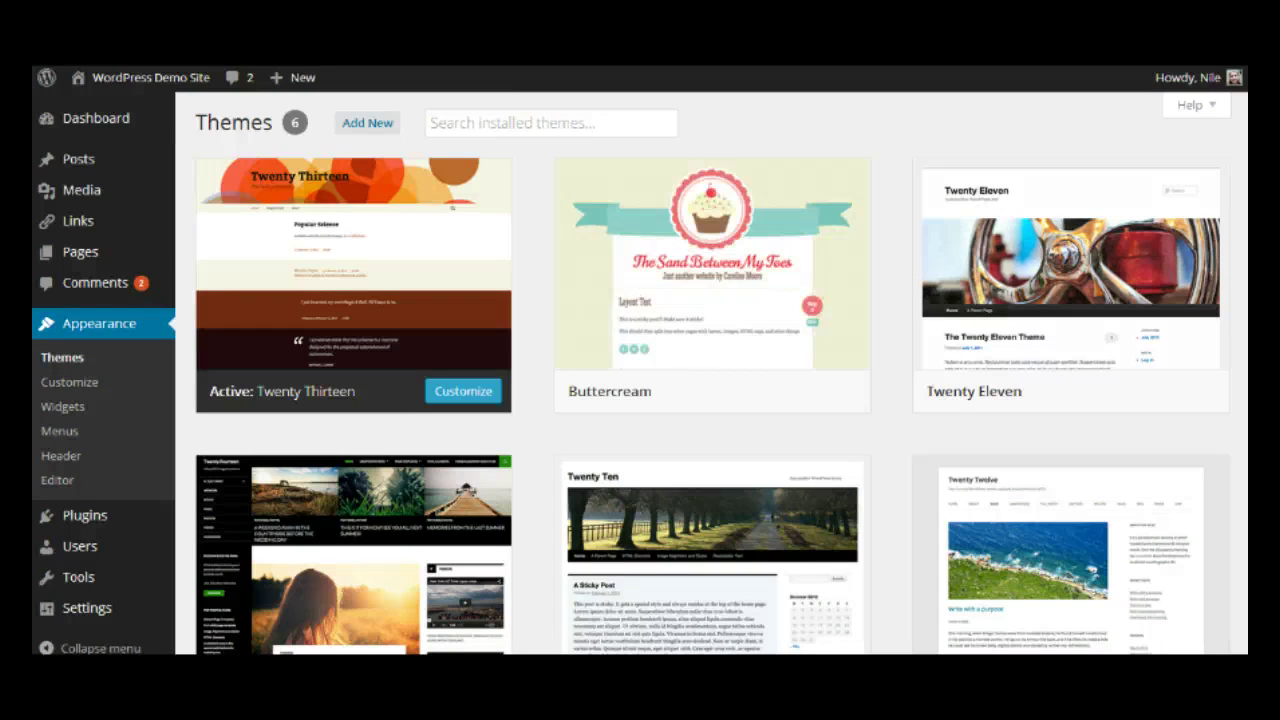
Step: Look through the installed themes, their activation and preview options, and the option for adding a new theme
{"action": "scroll", "coordinate": [640, 374], "scroll_direction": "down", "scroll_amount": 1}
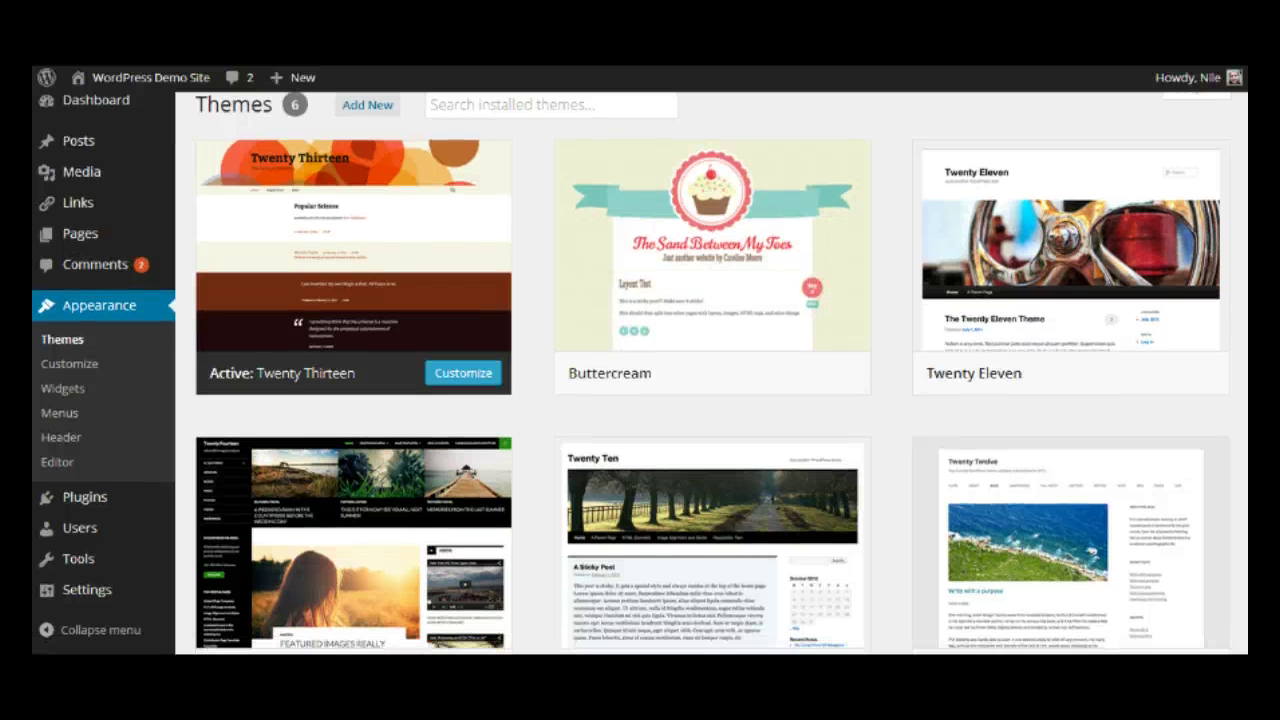
{"action": "scroll", "coordinate": [640, 374], "scroll_direction": "down", "scroll_amount": 2}
{"action": "scroll", "coordinate": [640, 374], "scroll_direction": "up", "scroll_amount": 2}
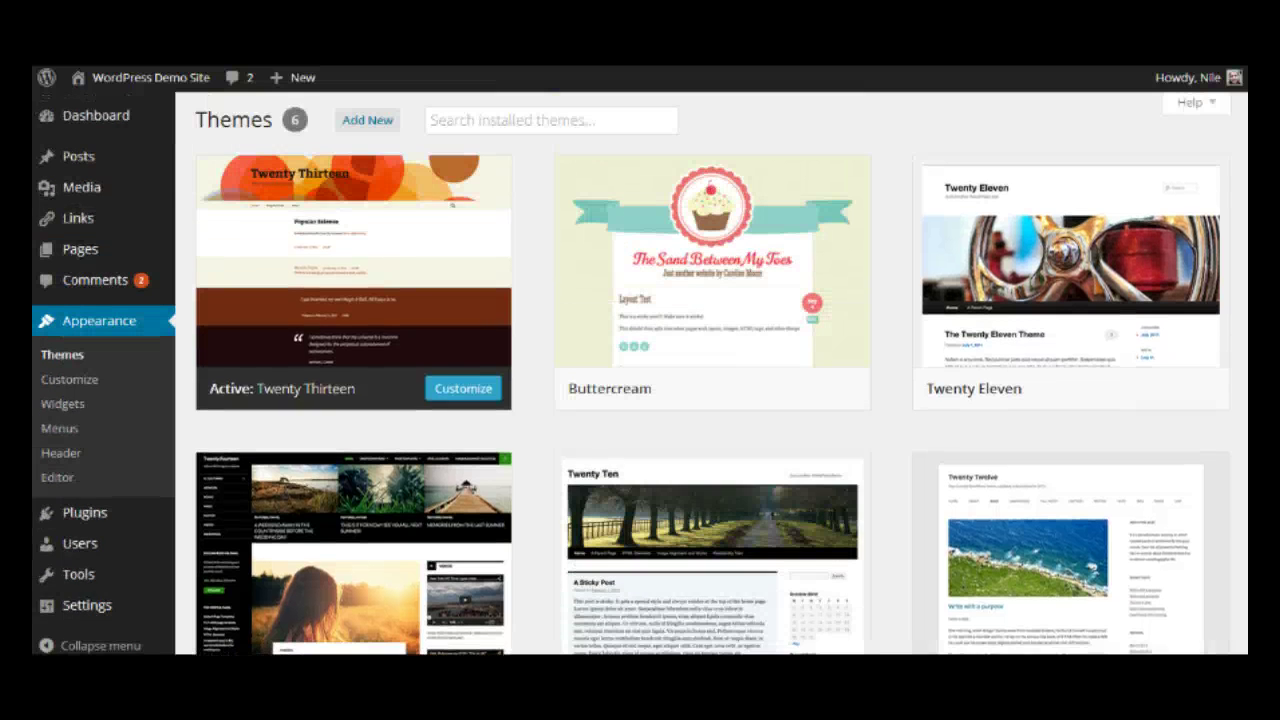
{"action": "scroll", "coordinate": [640, 374], "scroll_direction": "down", "scroll_amount": 3}
{"action": "scroll", "coordinate": [640, 374], "scroll_direction": "down", "scroll_amount": 4}
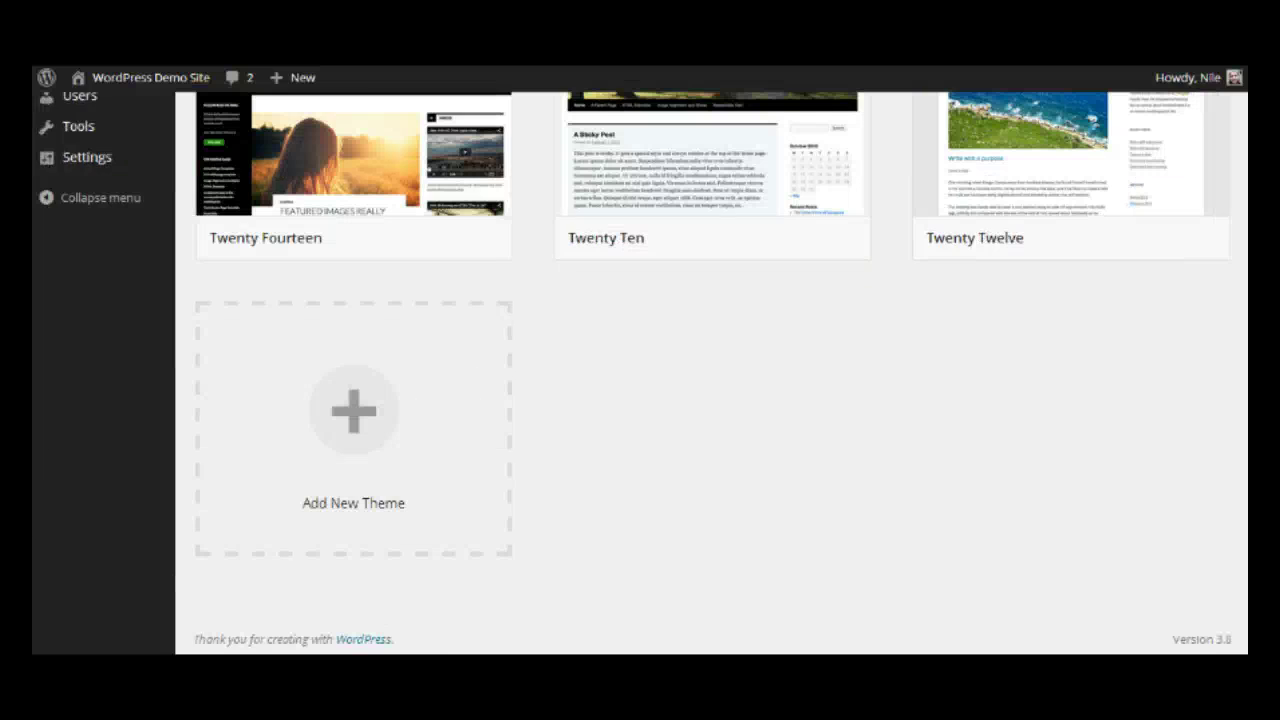
{"action": "scroll", "coordinate": [640, 374], "scroll_direction": "up", "scroll_amount": 2}
{"action": "scroll", "coordinate": [437, 543], "scroll_direction": "up", "scroll_amount": 3}
{"action": "scroll", "coordinate": [437, 543], "scroll_direction": "down", "scroll_amount": 5}
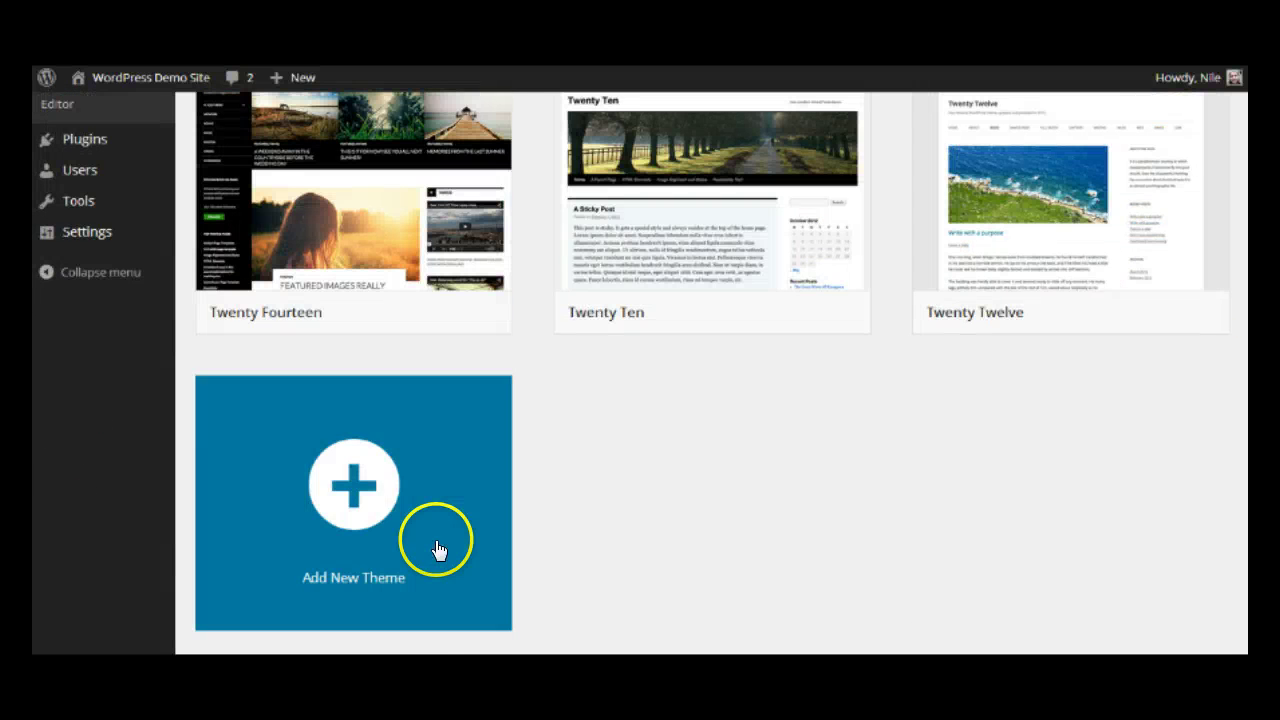
{"action": "scroll", "coordinate": [640, 374], "scroll_direction": "up", "scroll_amount": 5}
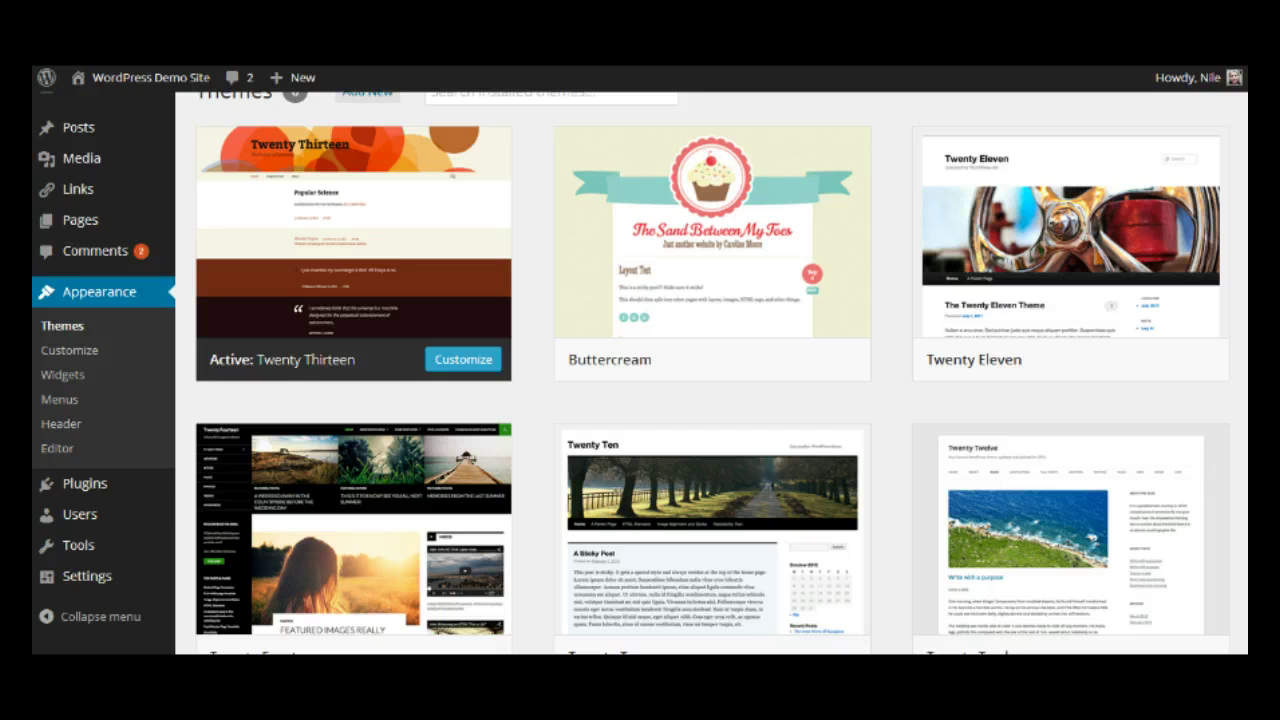
{"action": "scroll", "coordinate": [943, 200], "scroll_direction": "up", "scroll_amount": 1}
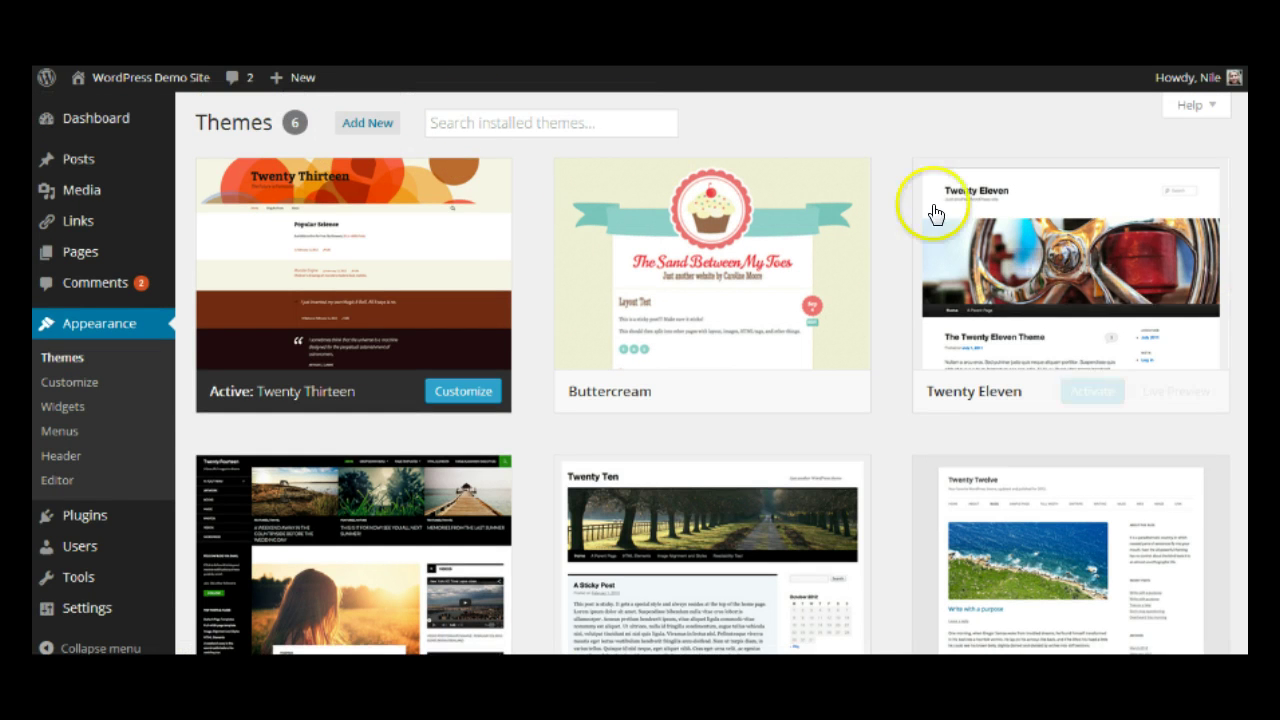
{"action": "scroll", "coordinate": [712, 373], "scroll_direction": "down", "scroll_amount": 3}
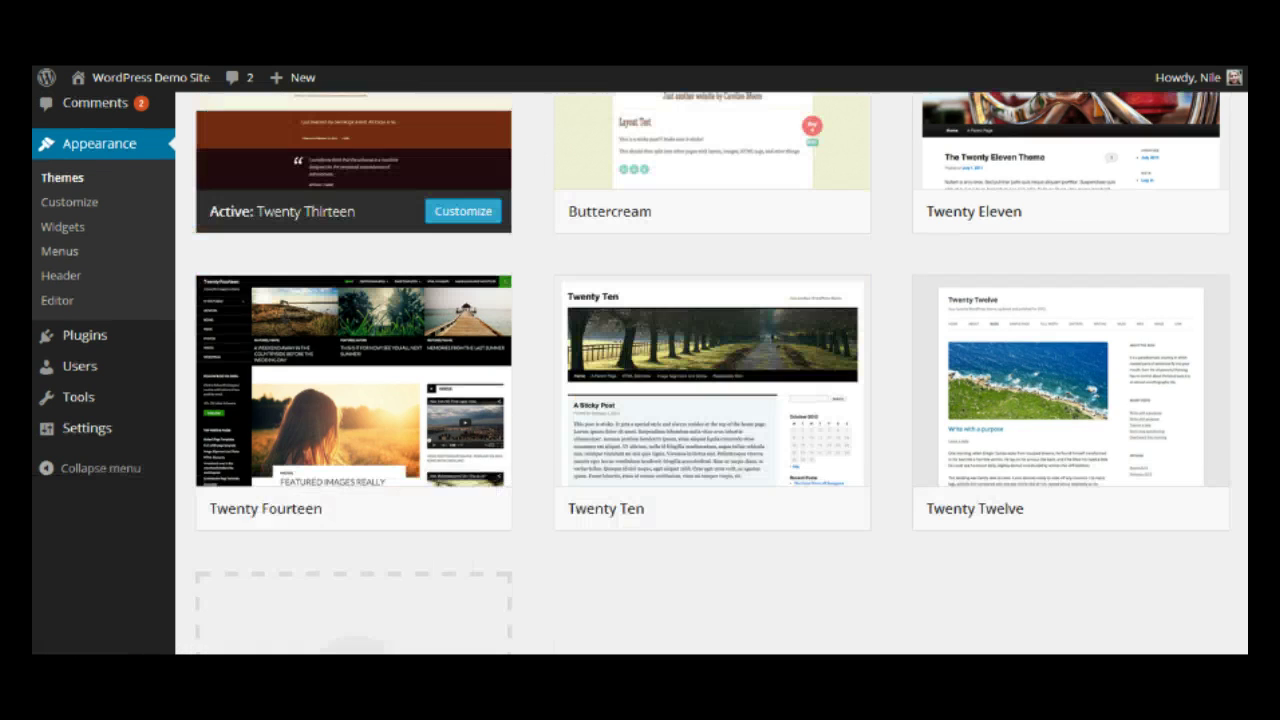
{"action": "mouse_move", "coordinate": [309, 449]}
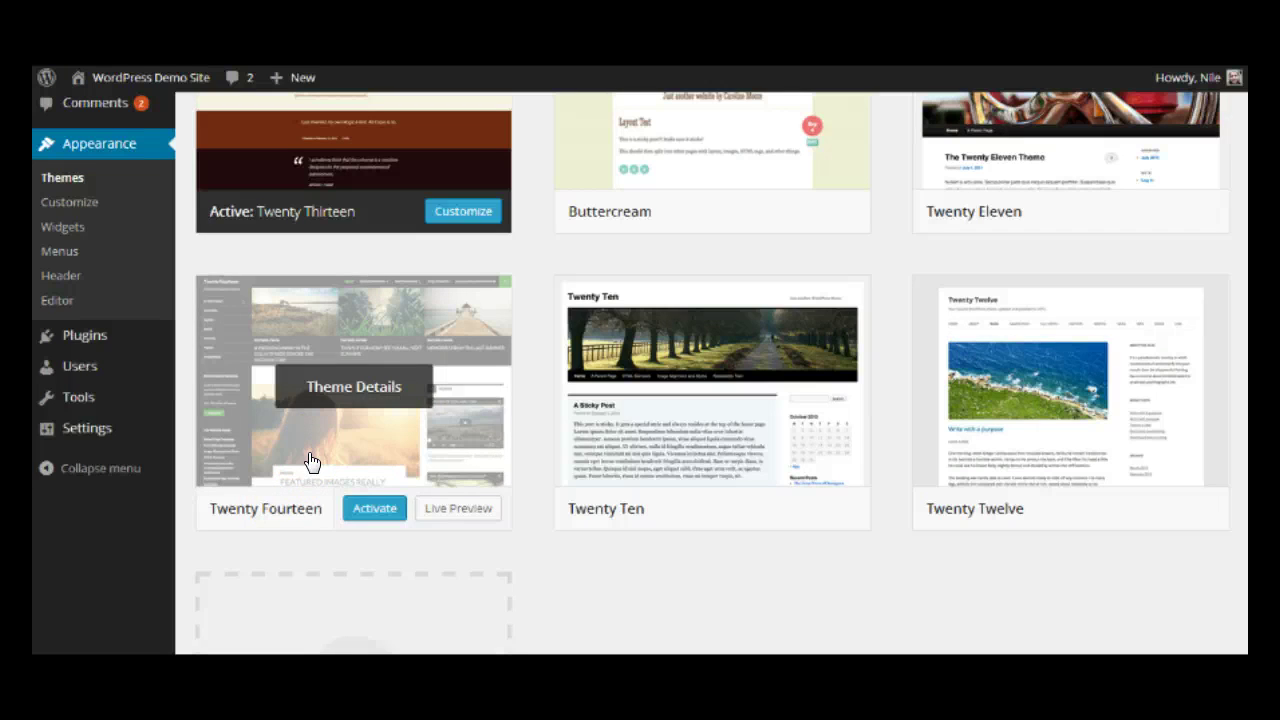
{"action": "scroll", "coordinate": [712, 373], "scroll_direction": "up", "scroll_amount": 3}
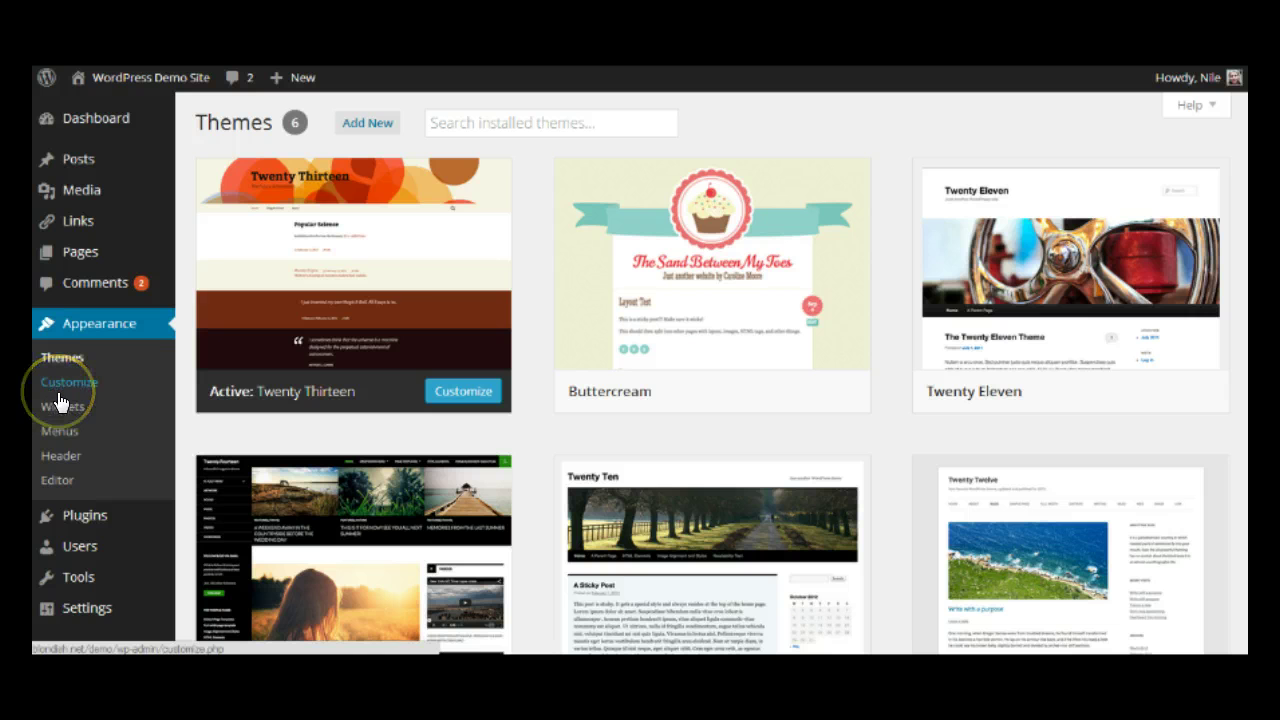
{"action": "mouse_move", "coordinate": [435, 260]}
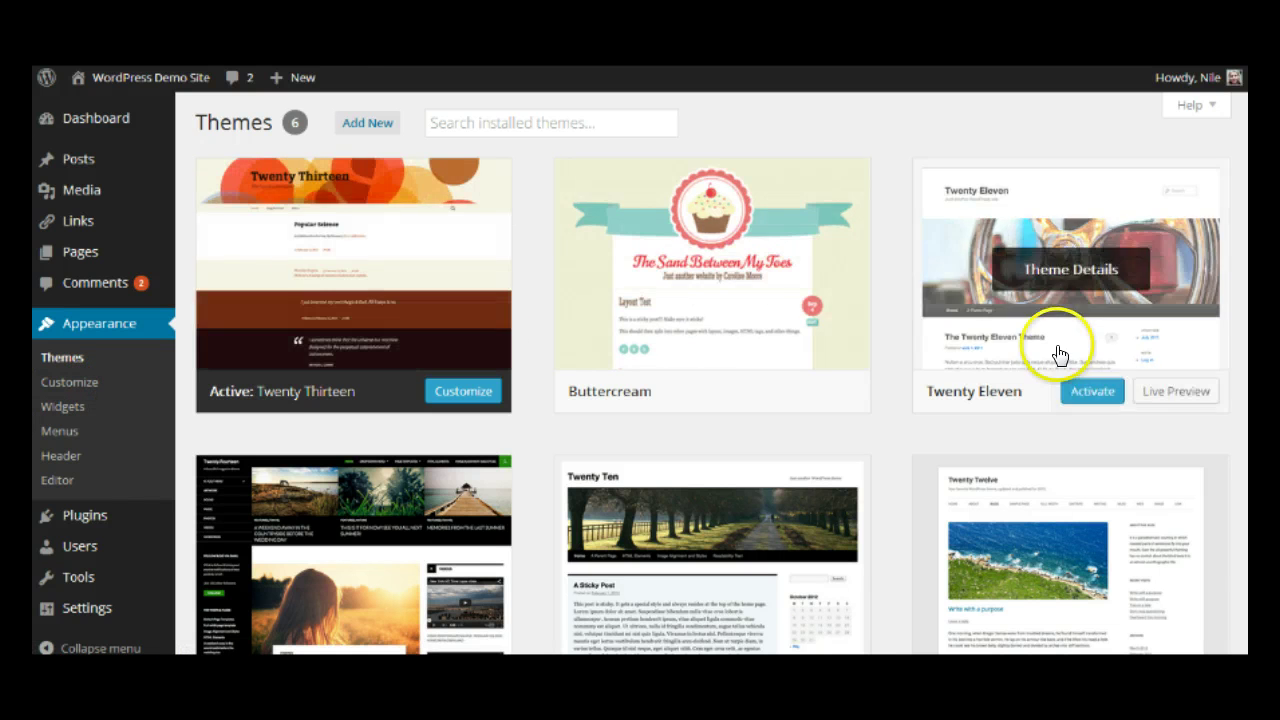
{"action": "mouse_move", "coordinate": [810, 332]}
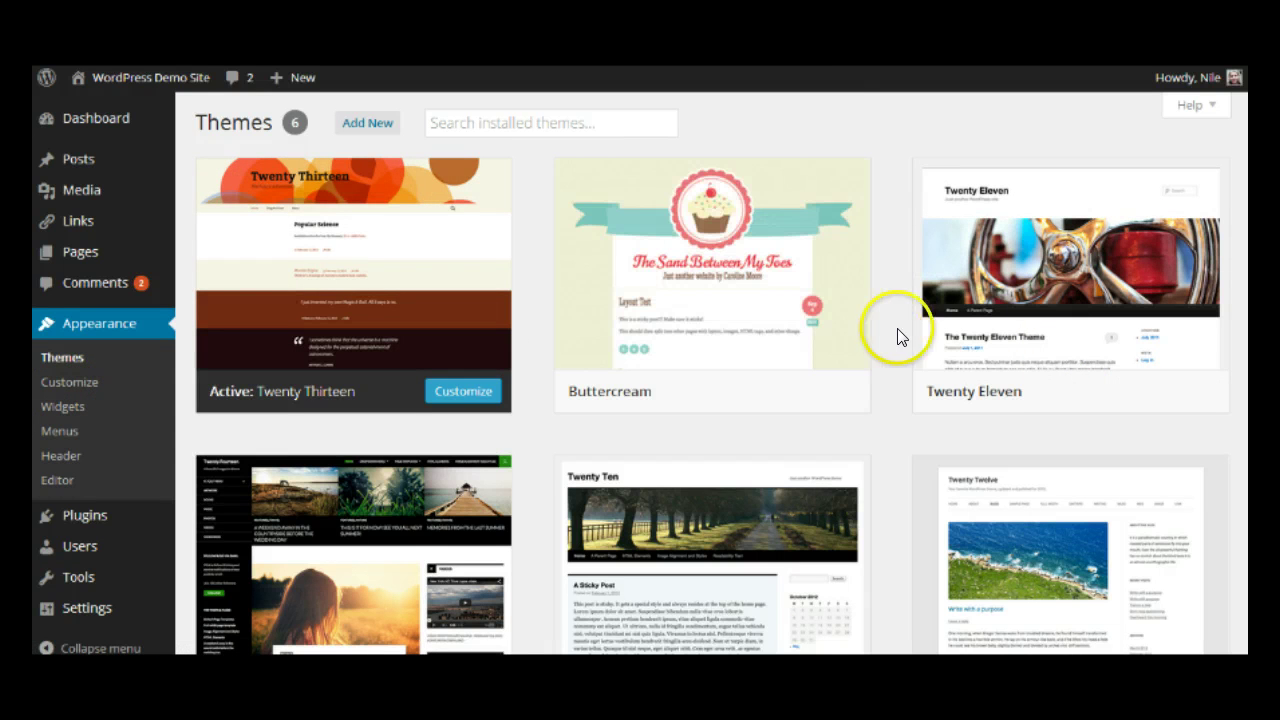
{"action": "scroll", "coordinate": [640, 372], "scroll_direction": "down", "scroll_amount": 2}
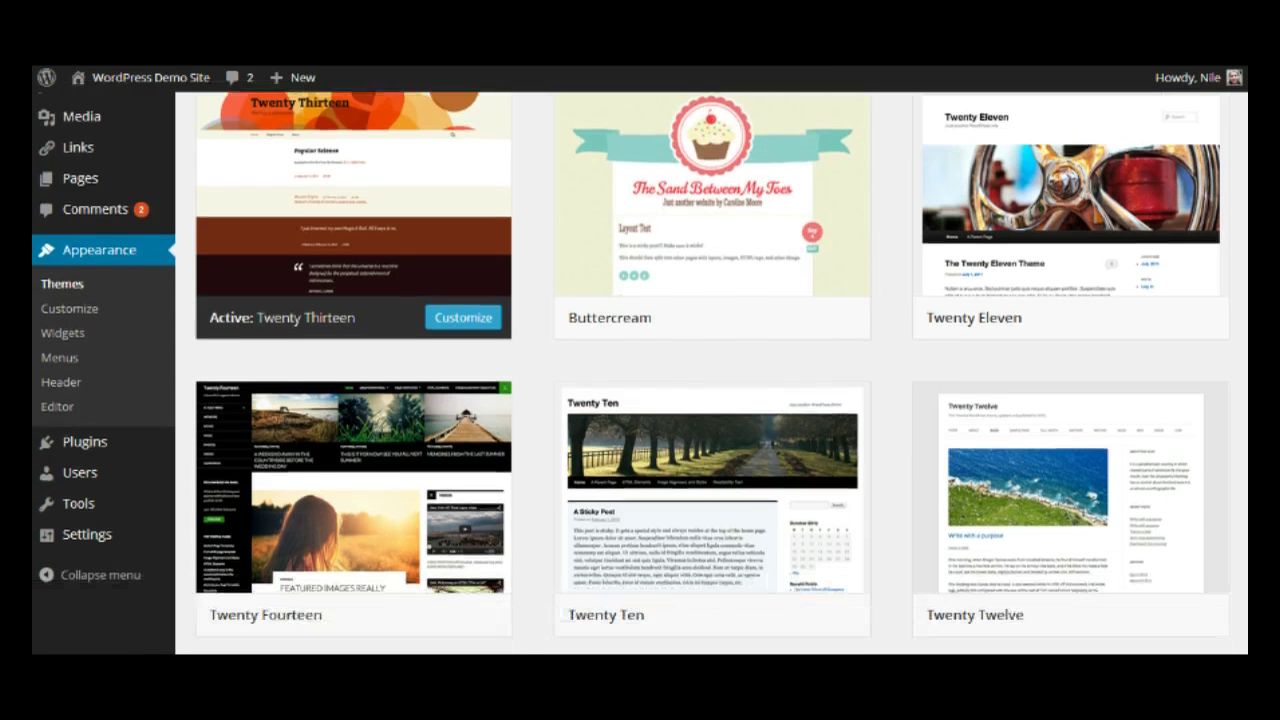
{"action": "scroll", "coordinate": [277, 334], "scroll_direction": "up", "scroll_amount": 2}
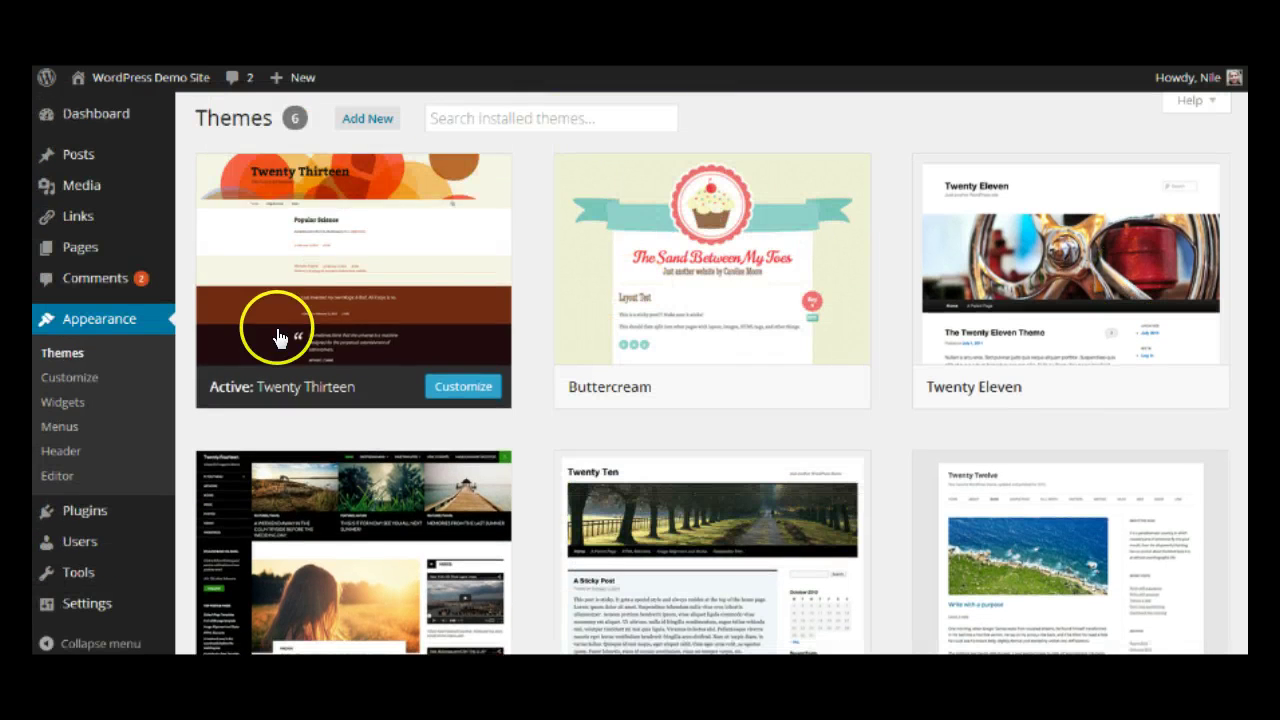
Step: Open the Widgets page and look over the available widgets and the two widget areas
{"action": "left_click", "coordinate": [52, 404]}
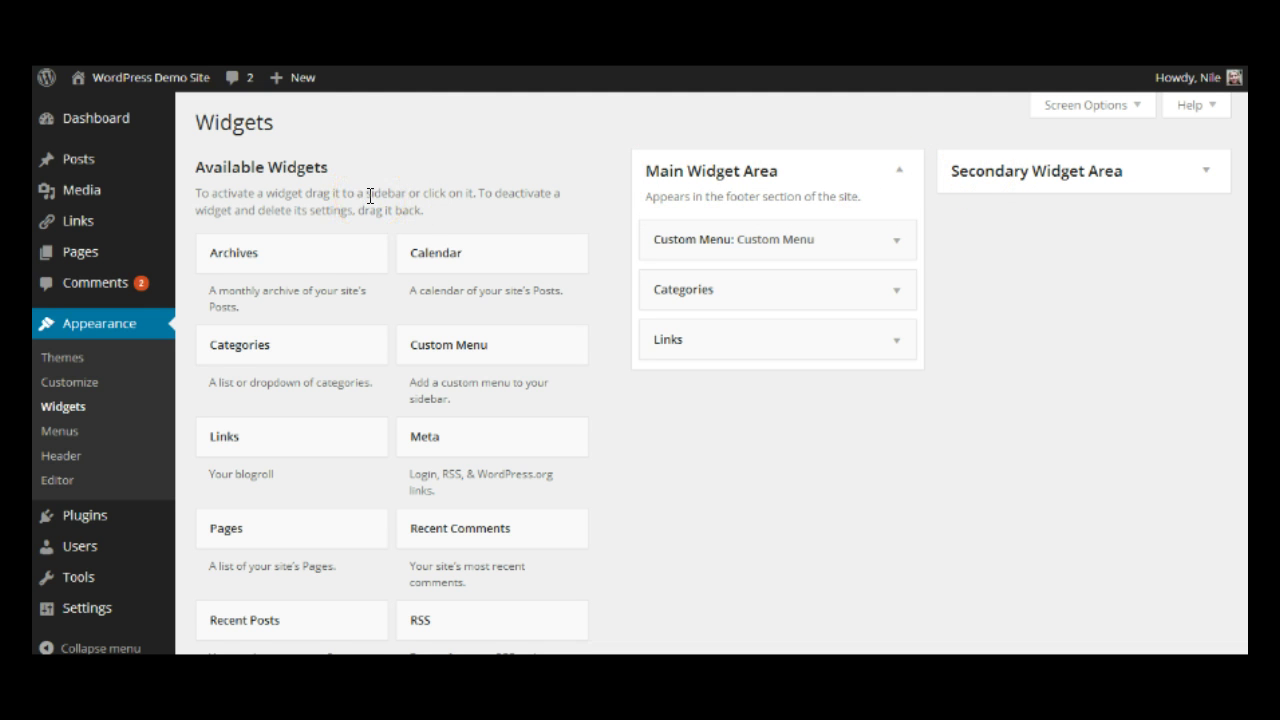
{"action": "left_click", "coordinate": [1046, 214]}
{"action": "scroll", "coordinate": [632, 373], "scroll_direction": "down", "scroll_amount": 1}
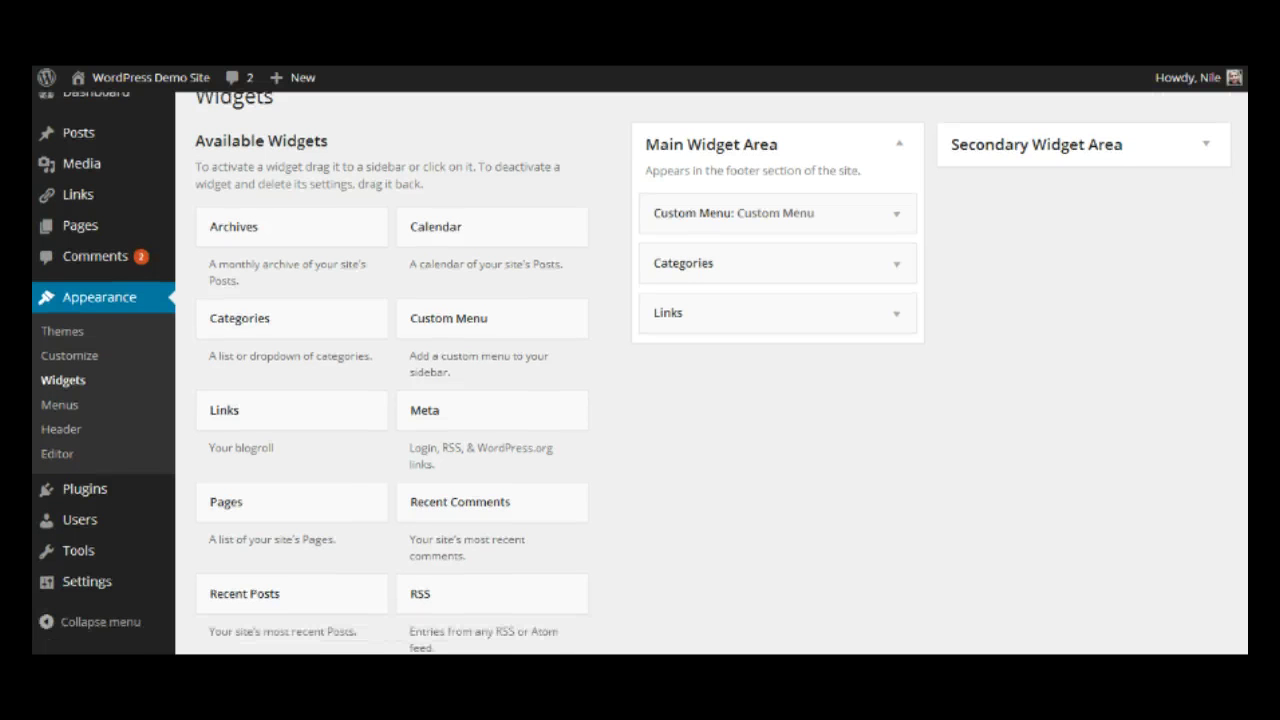
Step: Look through the available widgets and the inactive widgets listed on the Widgets page
{"action": "scroll", "coordinate": [632, 373], "scroll_direction": "down", "scroll_amount": 2}
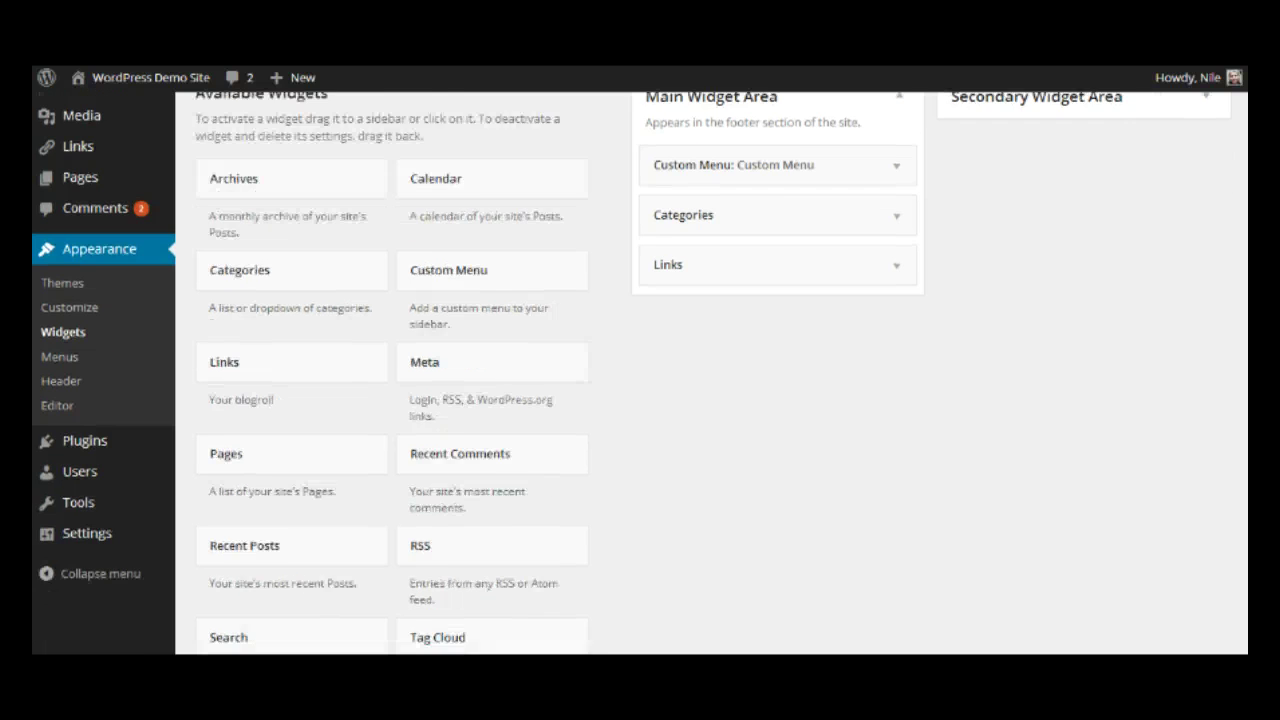
{"action": "scroll", "coordinate": [632, 373], "scroll_direction": "up", "scroll_amount": 3}
{"action": "scroll", "coordinate": [85, 505], "scroll_direction": "down", "scroll_amount": 8}
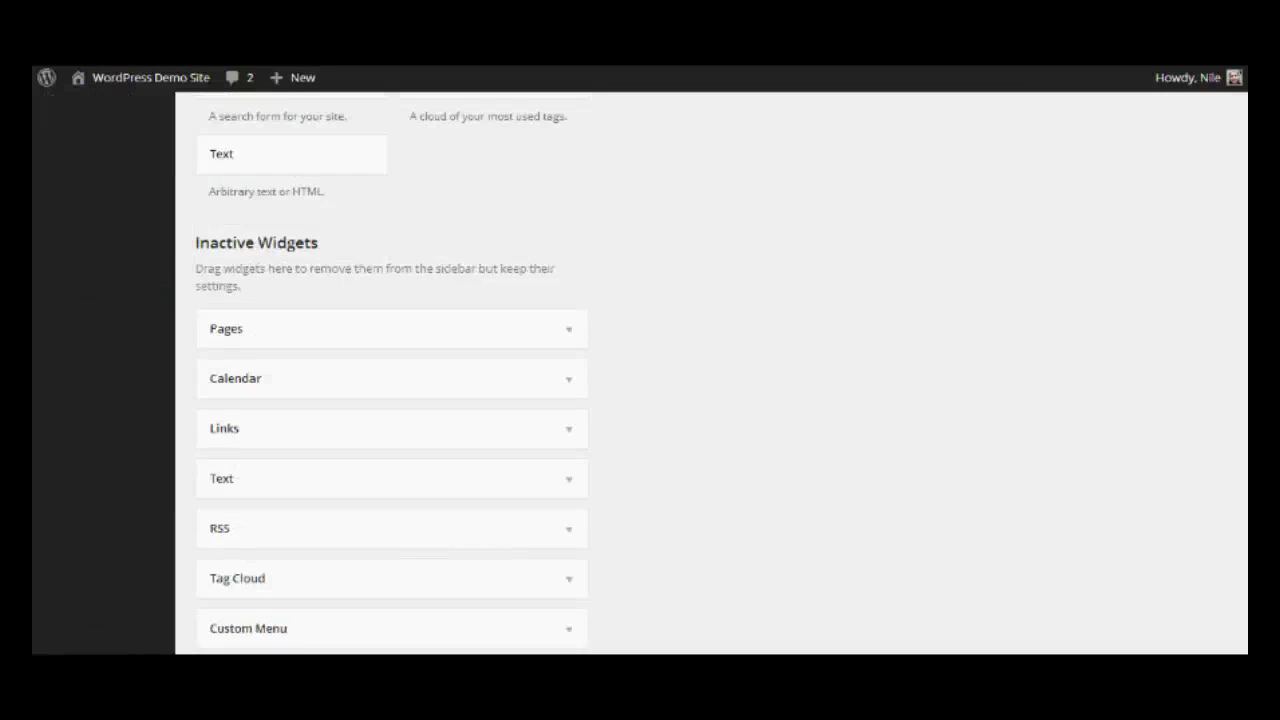
{"action": "scroll", "coordinate": [85, 505], "scroll_direction": "up", "scroll_amount": 8}
Step: Open the list of installed plugins and look over the active, inactive and update-pending plugin entries
{"action": "mouse_move", "coordinate": [85, 505]}
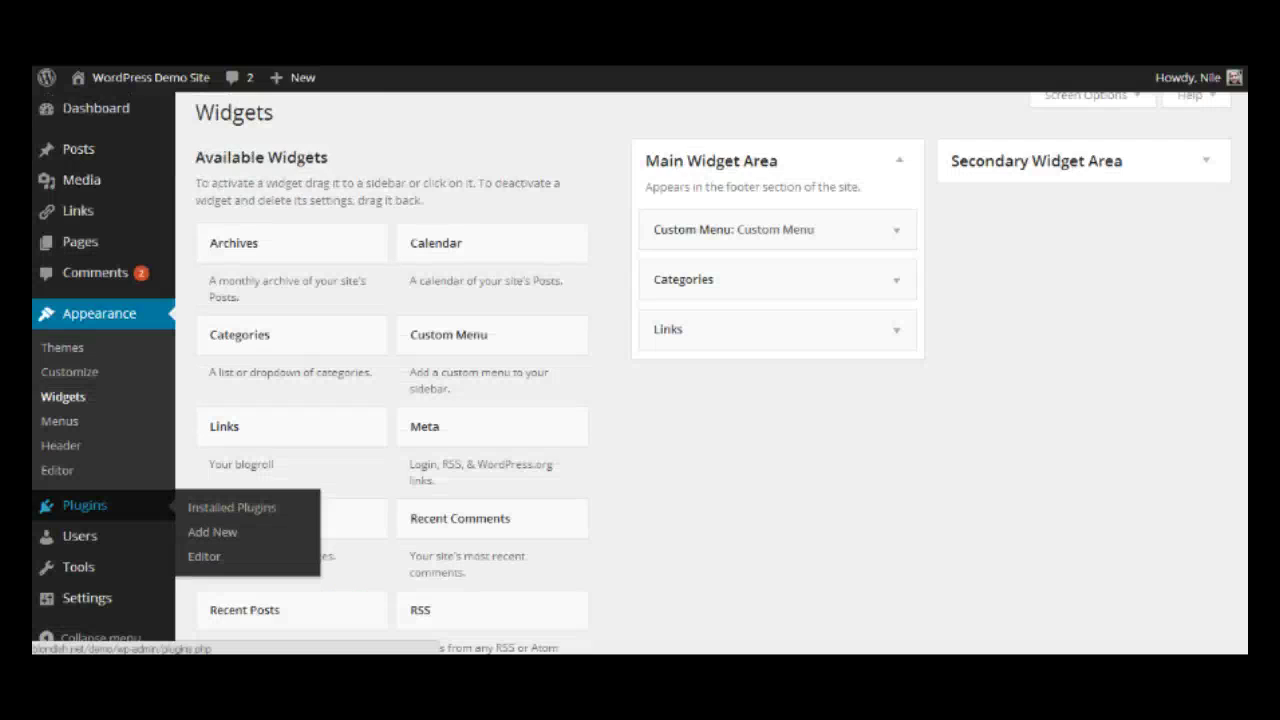
{"action": "left_click", "coordinate": [106, 508]}
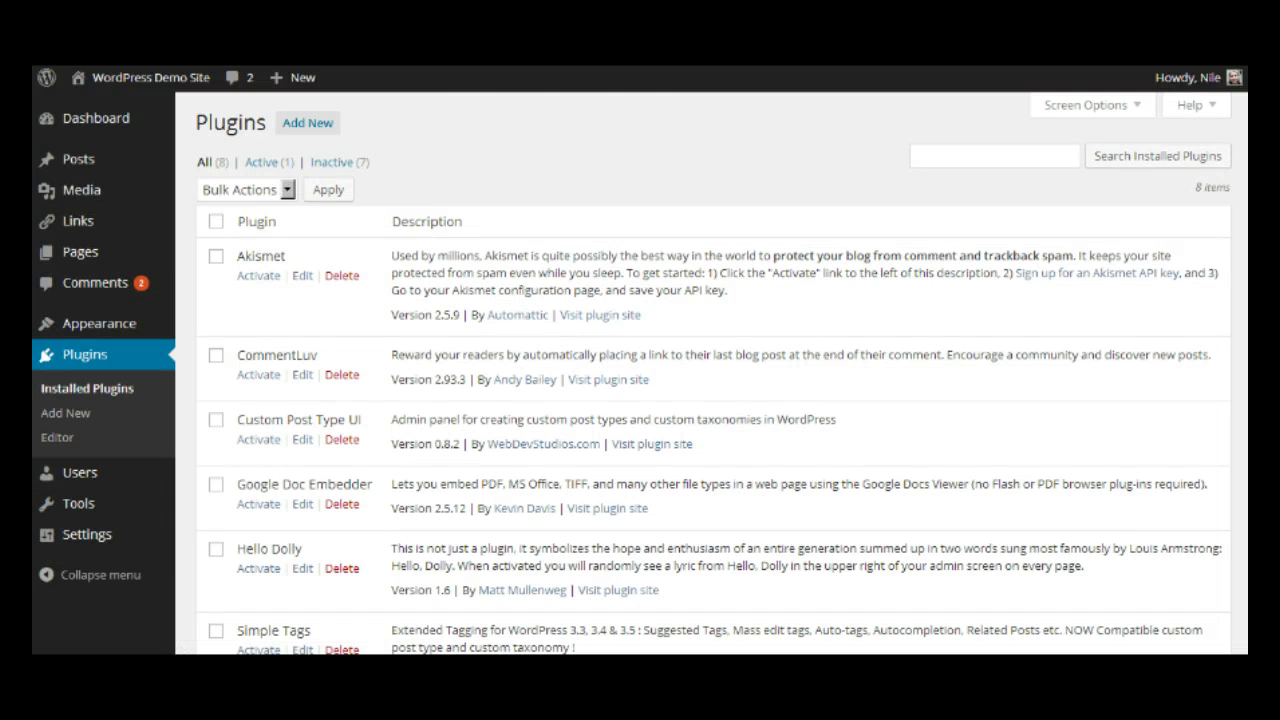
{"action": "scroll", "coordinate": [194, 423], "scroll_direction": "down", "scroll_amount": 3}
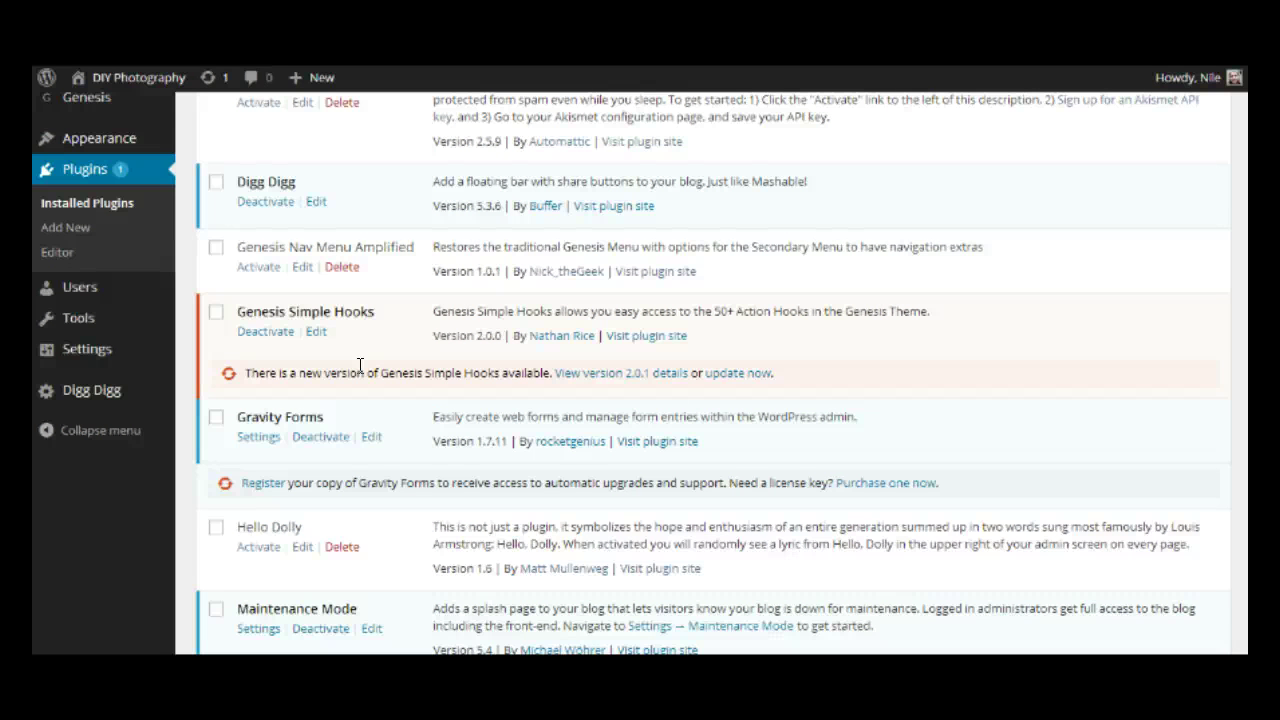
{"action": "left_click", "coordinate": [894, 378]}
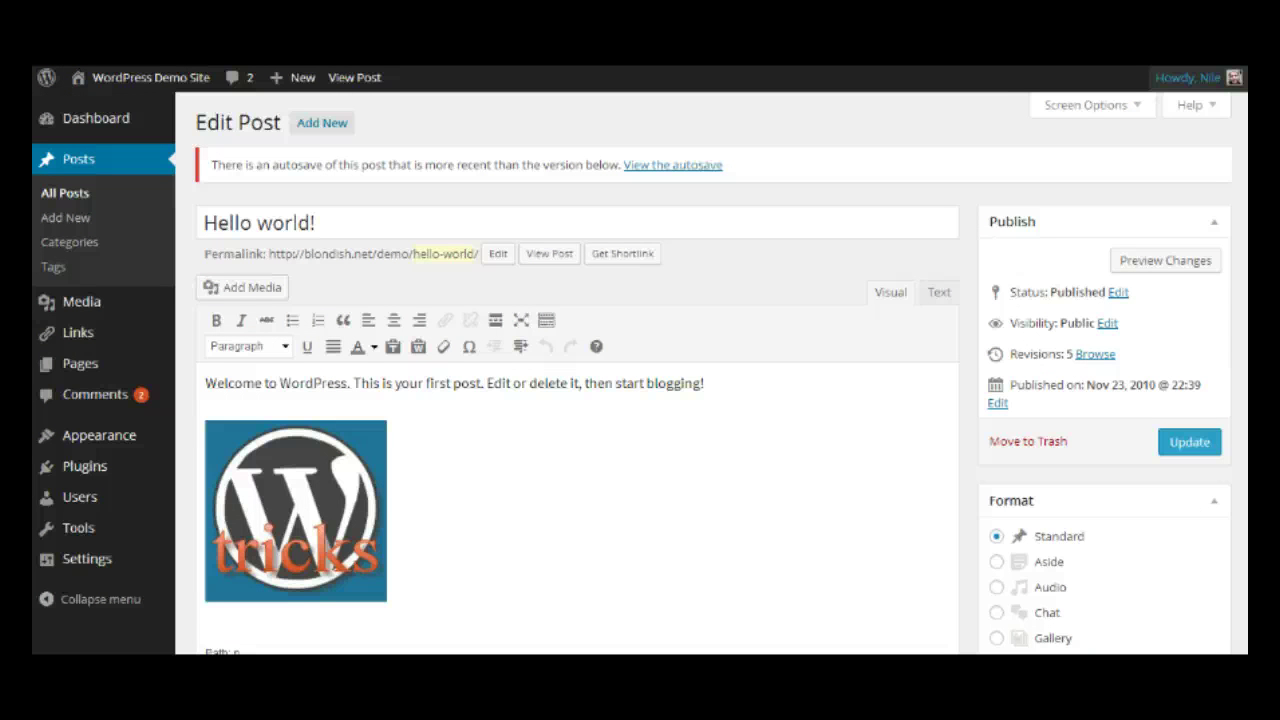
Step: Narrow the browser window gradually to phone width to examine how the Hello world! post editor adapts
{"action": "mouse_move", "coordinate": [1190, 77]}
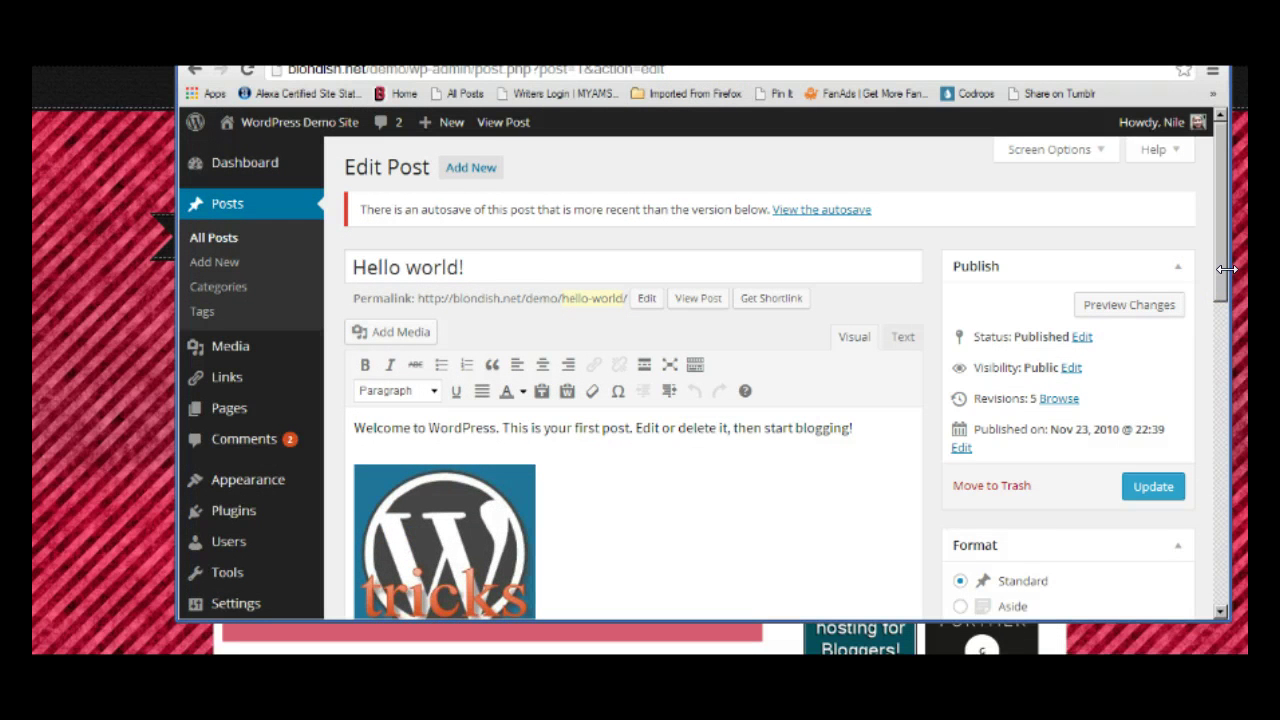
{"action": "left_click_drag", "start_coordinate": [1226, 269], "coordinate": [1224, 269]}
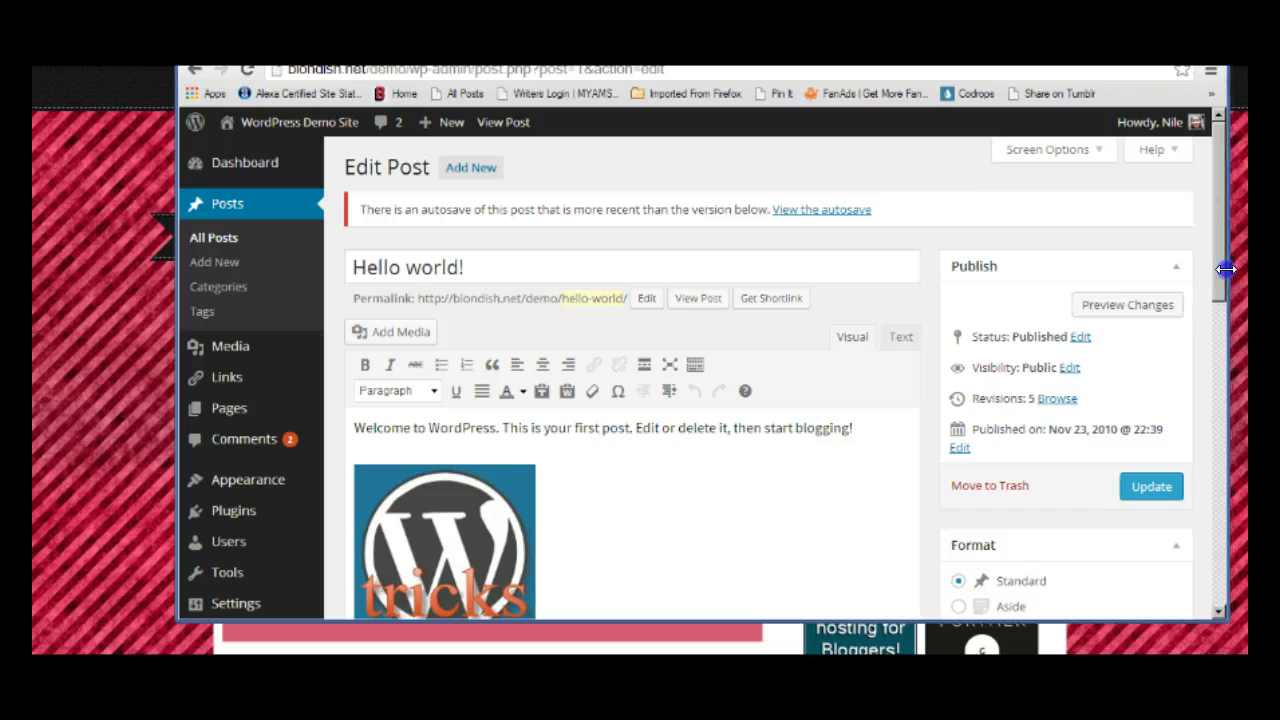
{"action": "left_click_drag", "start_coordinate": [1226, 269], "coordinate": [1080, 266]}
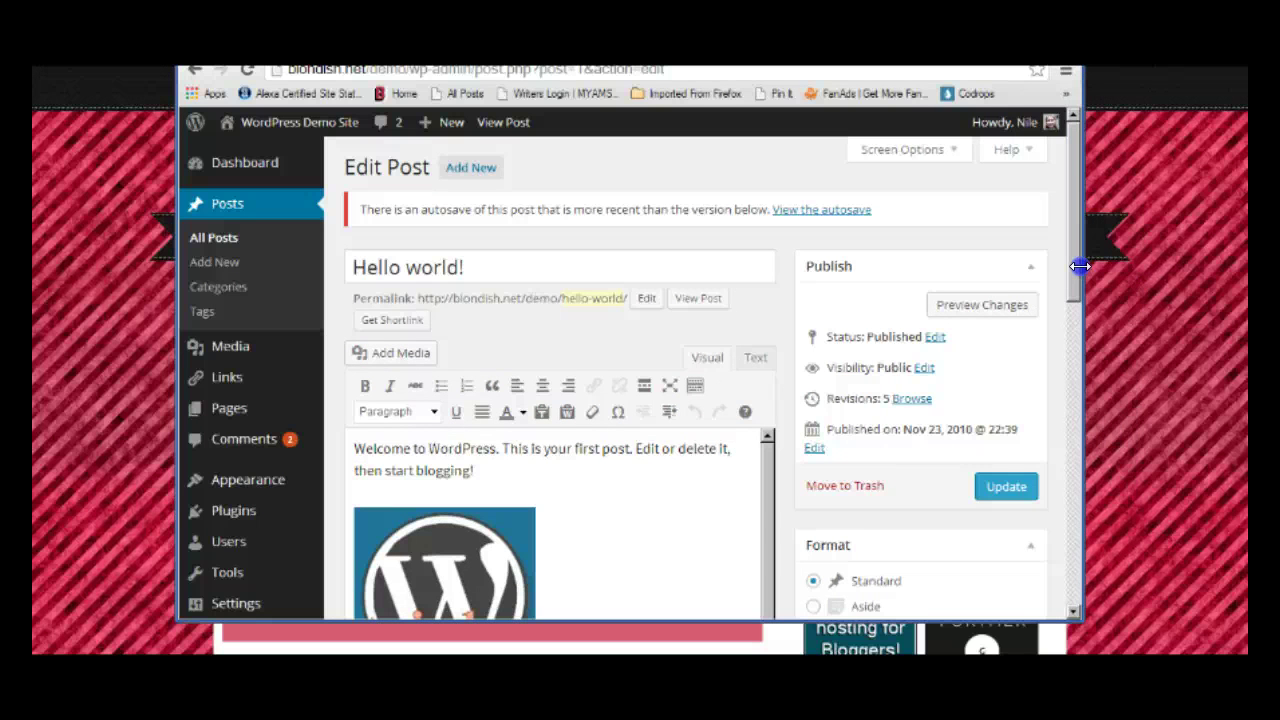
{"action": "left_click_drag", "start_coordinate": [1080, 266], "coordinate": [905, 253]}
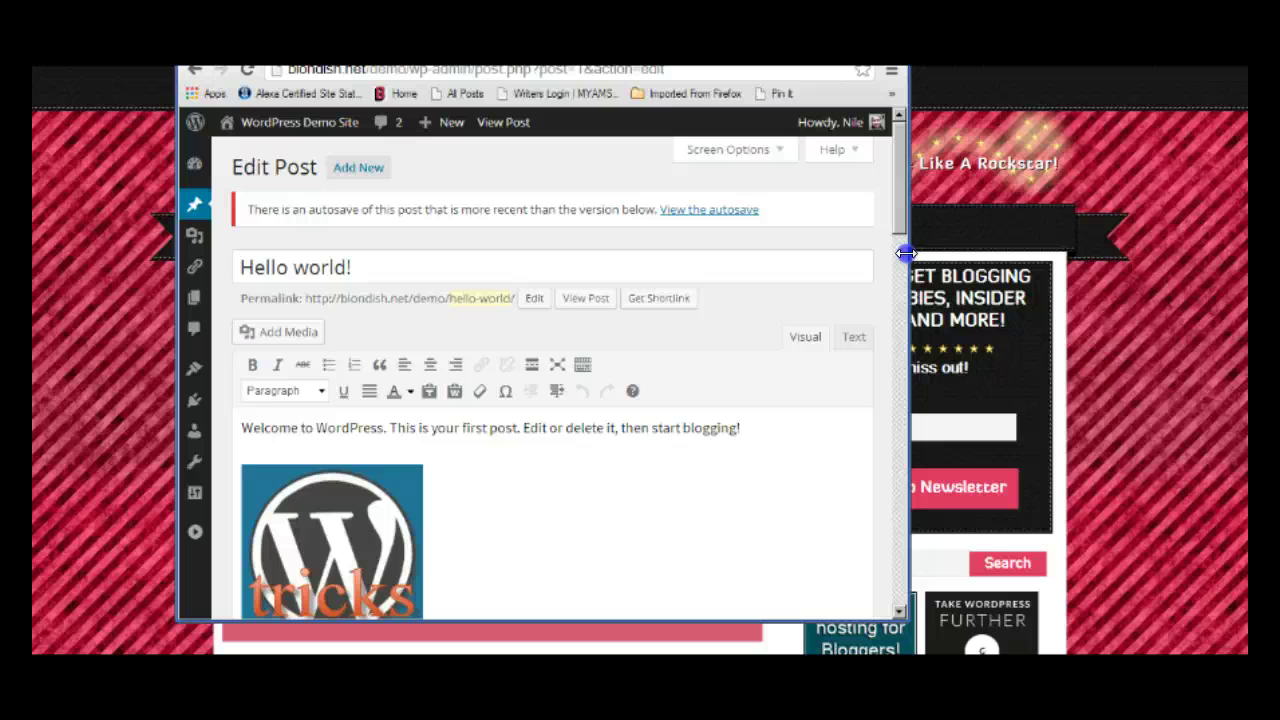
{"action": "left_click_drag", "start_coordinate": [905, 253], "coordinate": [904, 253]}
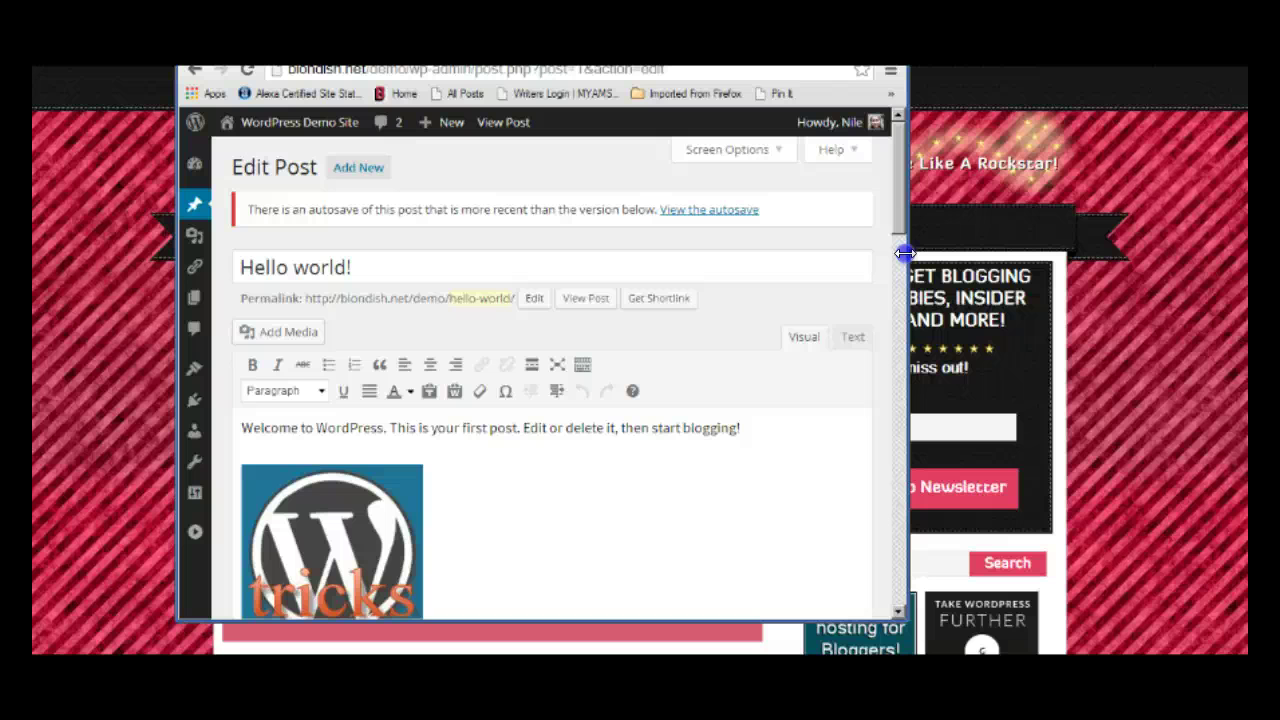
{"action": "left_click_drag", "start_coordinate": [905, 253], "coordinate": [466, 231]}
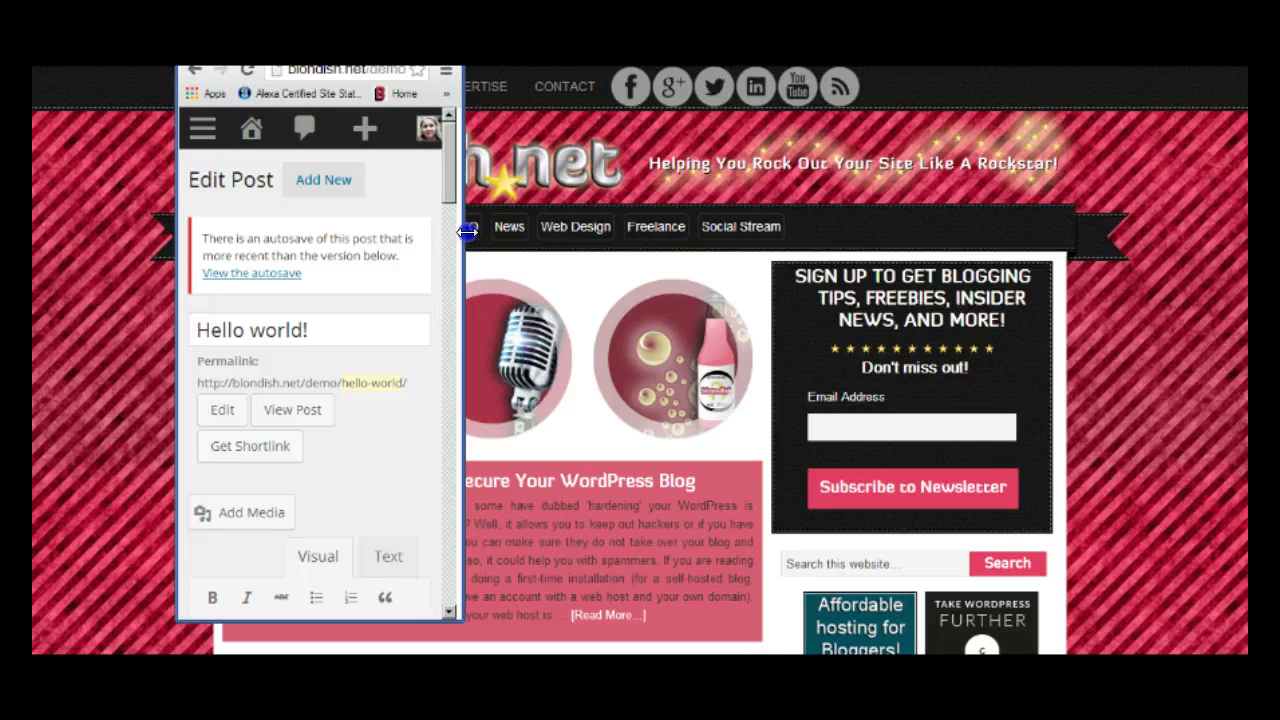
{"action": "left_click_drag", "start_coordinate": [467, 231], "coordinate": [461, 232]}
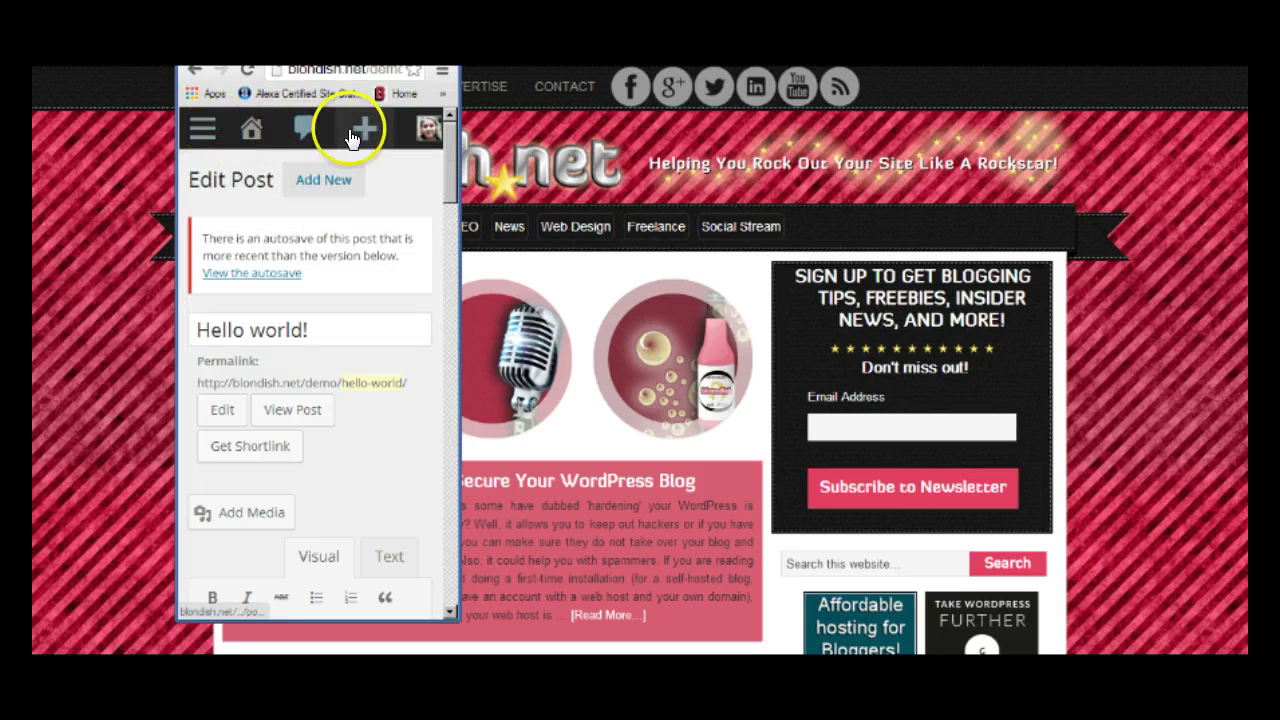
Step: Examine the phone-width admin bar by showing its add-new options and expanding and collapsing the admin menu
{"action": "mouse_move", "coordinate": [350, 127]}
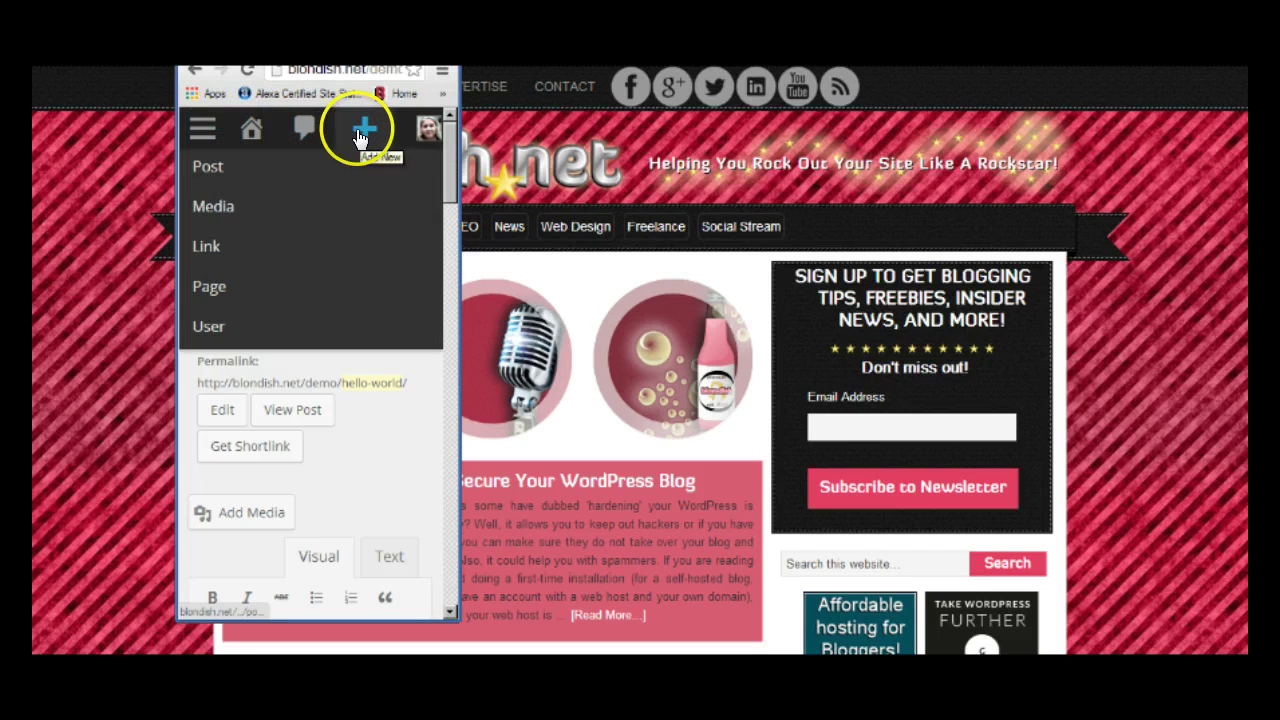
{"action": "left_click", "coordinate": [203, 130]}
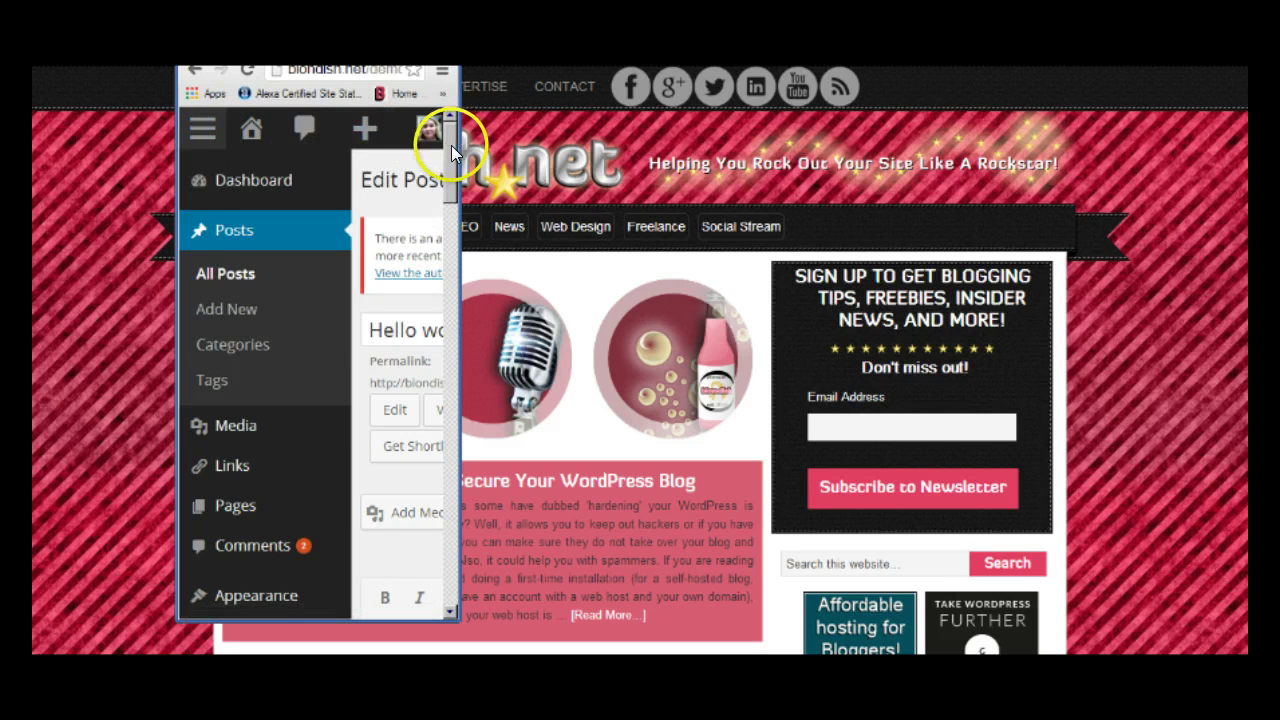
{"action": "mouse_move", "coordinate": [451, 145]}
{"action": "left_mouse_down"}
{"action": "mouse_move", "coordinate": [449, 233]}
{"action": "mouse_move", "coordinate": [449, 125]}
{"action": "left_mouse_up"}
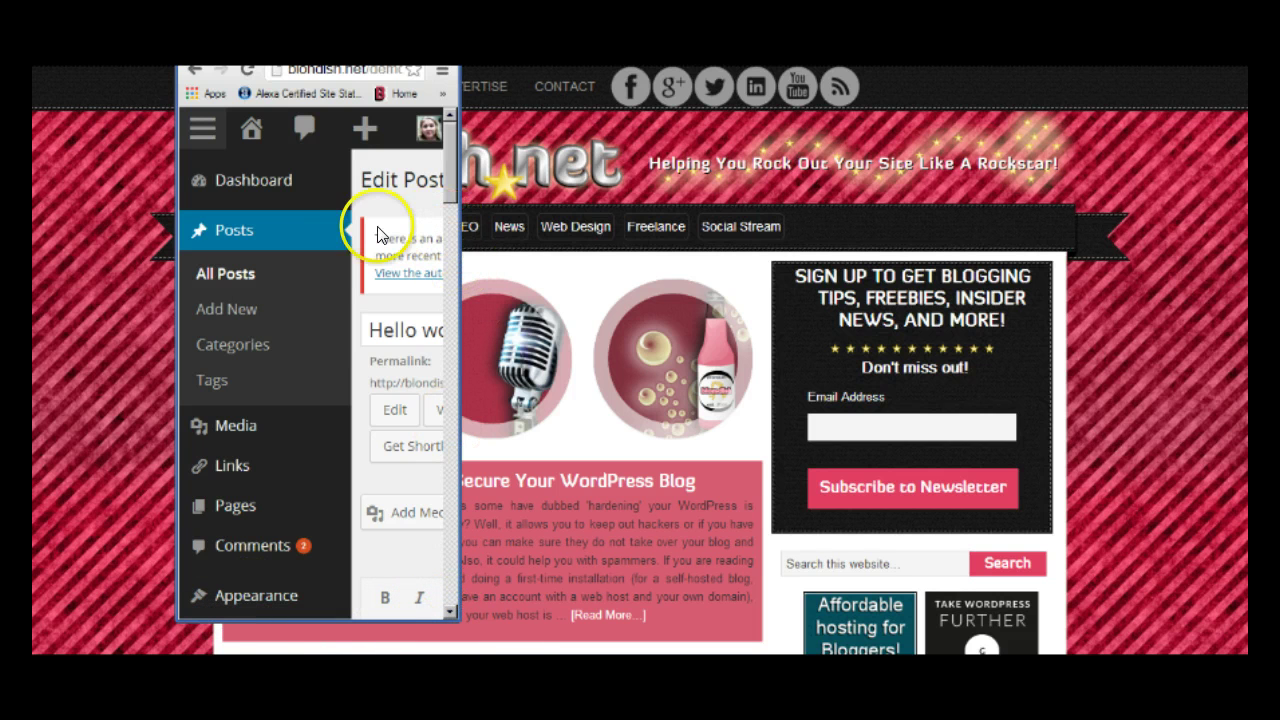
{"action": "left_click", "coordinate": [206, 129]}
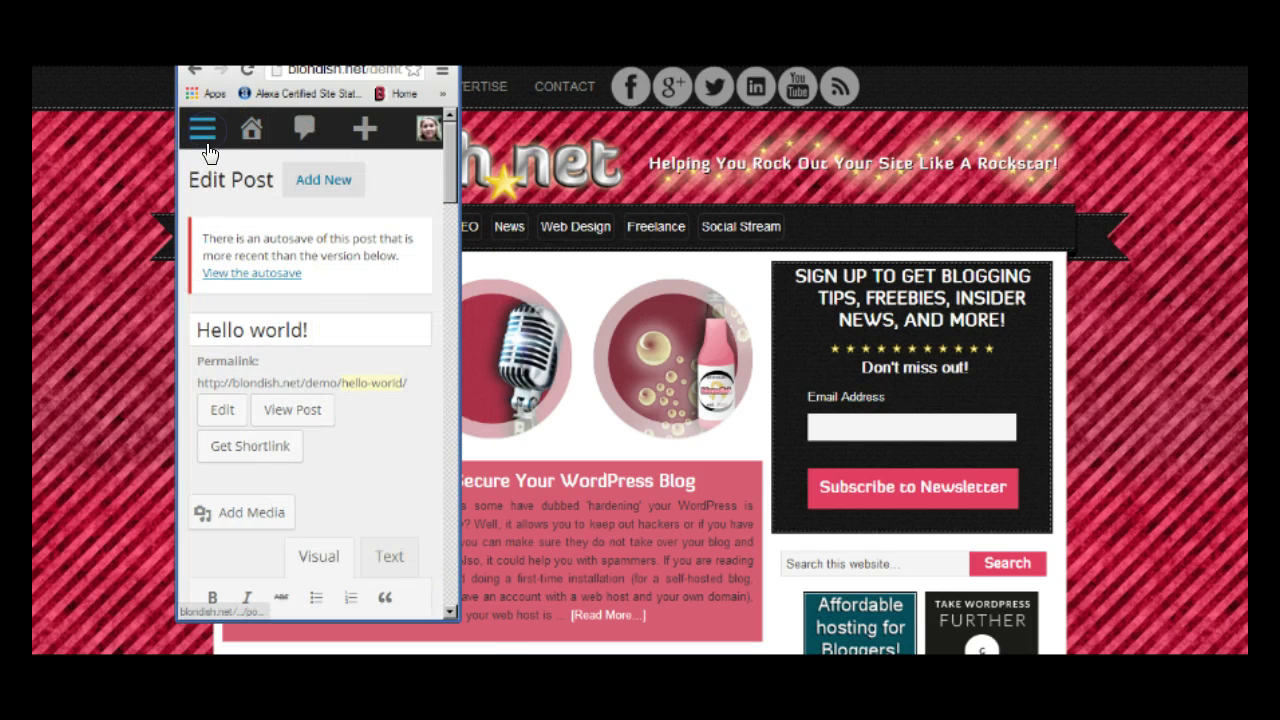
{"action": "left_click", "coordinate": [250, 128]}
{"action": "left_click", "coordinate": [400, 130]}
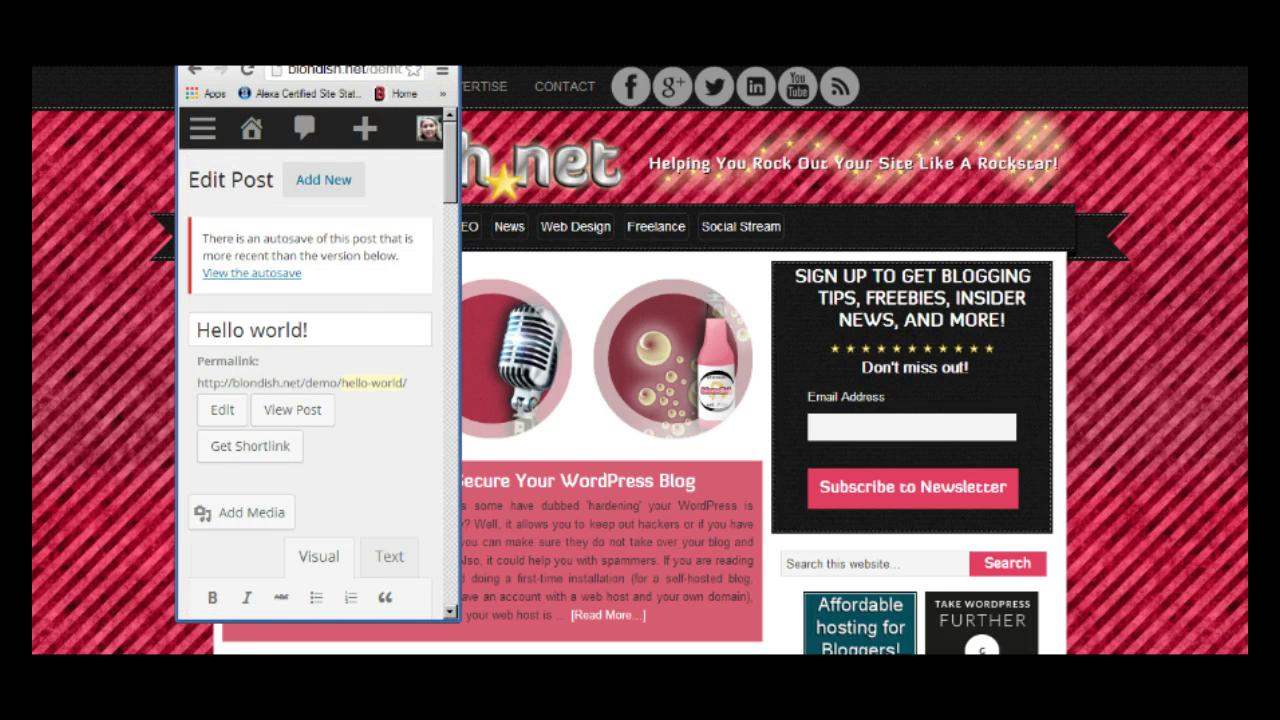
Step: Look through the post editor's boxes down to Comments at phone width, and again with the window widened to tablet width
{"action": "left_click_drag", "start_coordinate": [451, 140], "coordinate": [454, 380]}
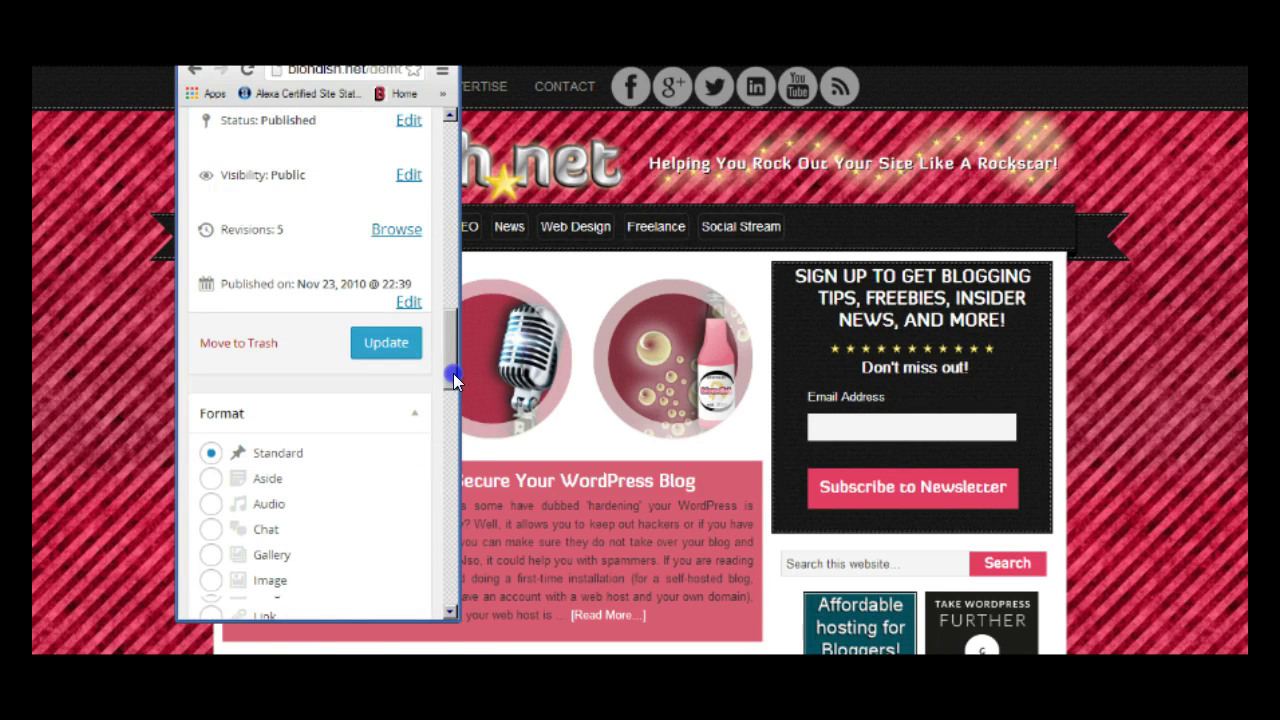
{"action": "left_click_drag", "start_coordinate": [455, 465], "coordinate": [445, 527]}
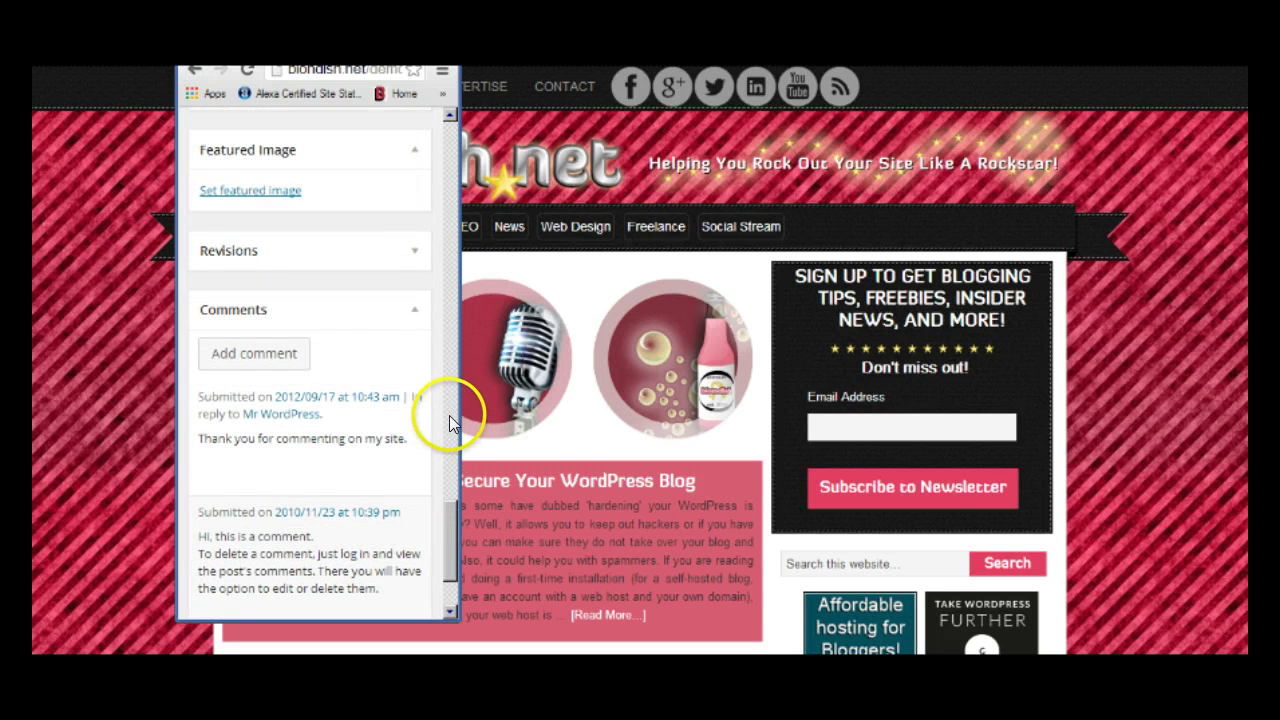
{"action": "left_click_drag", "start_coordinate": [458, 409], "coordinate": [744, 410]}
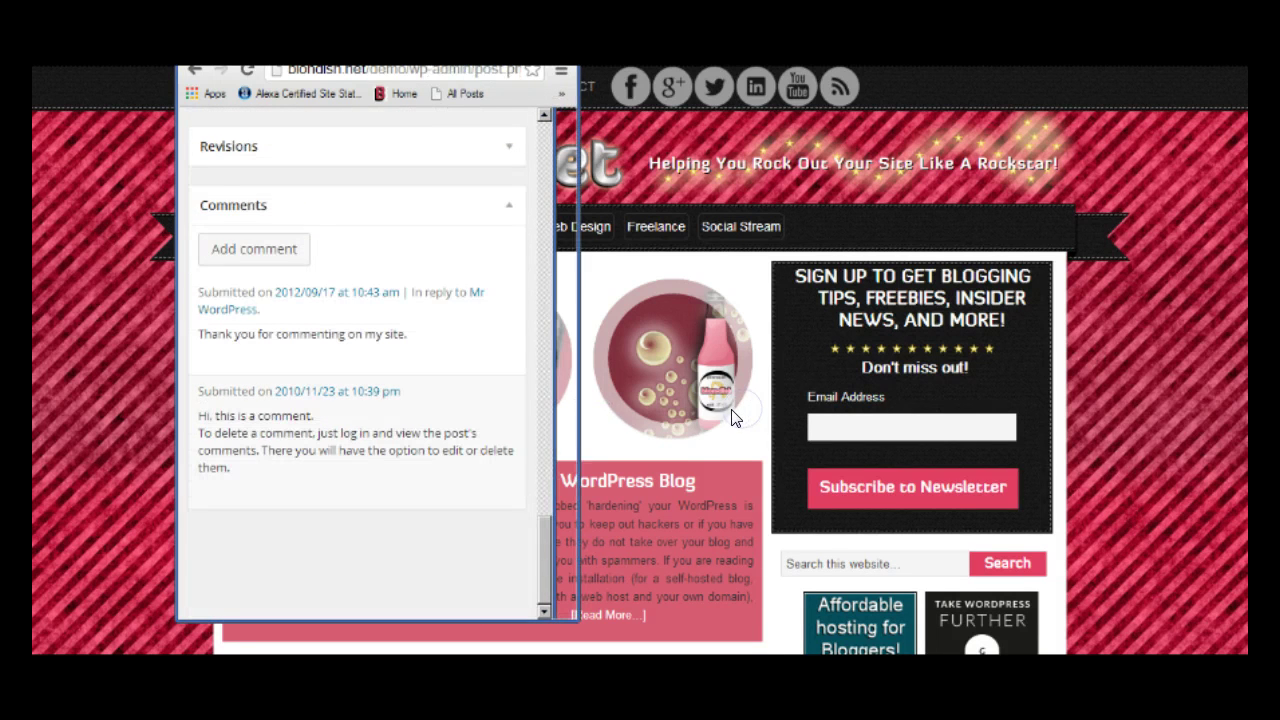
{"action": "left_click_drag", "start_coordinate": [736, 539], "coordinate": [737, 421]}
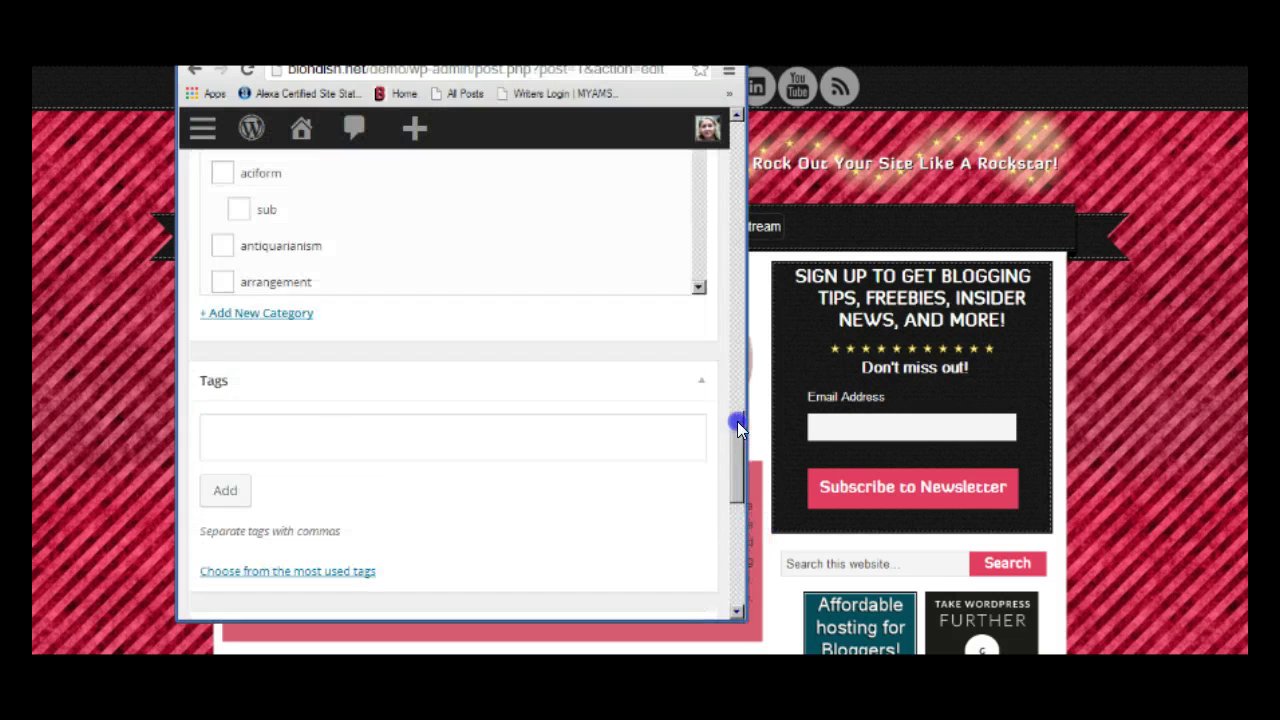
{"action": "left_click_drag", "start_coordinate": [743, 357], "coordinate": [743, 227]}
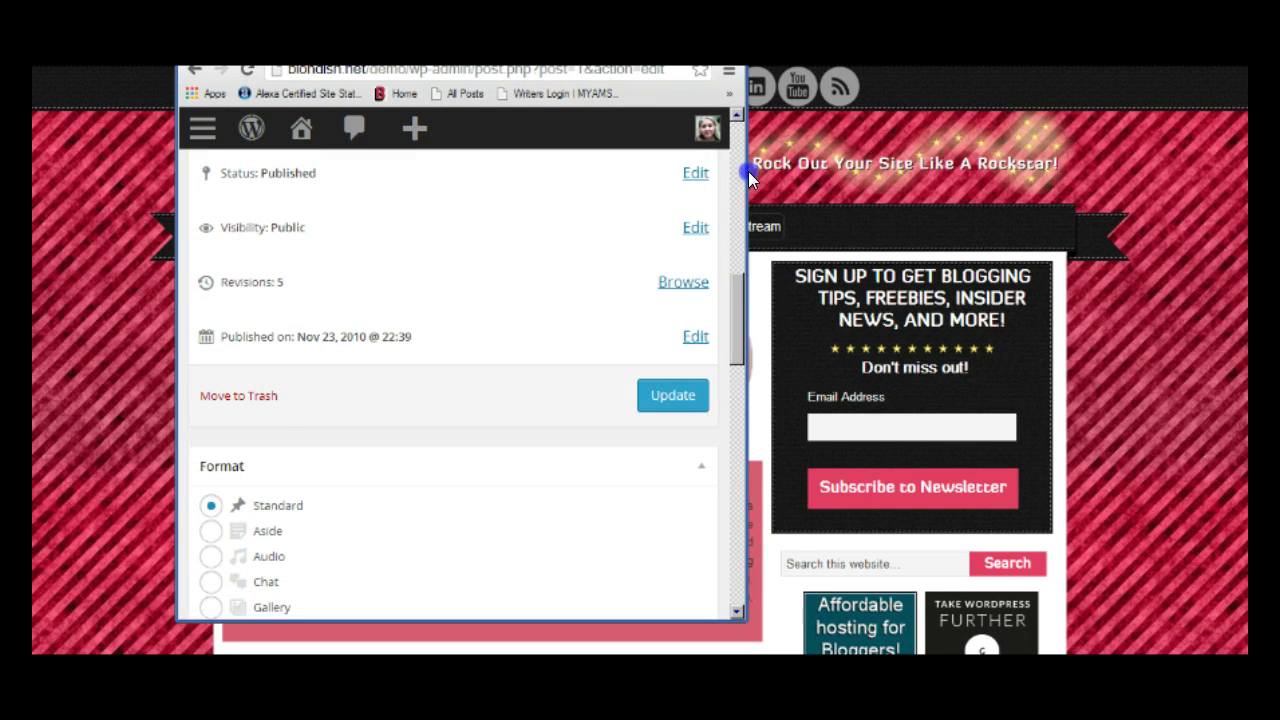
Step: Widen the browser window to full desktop width and bring up the Dashboard's submenu
{"action": "left_click_drag", "start_coordinate": [748, 171], "coordinate": [1119, 219]}
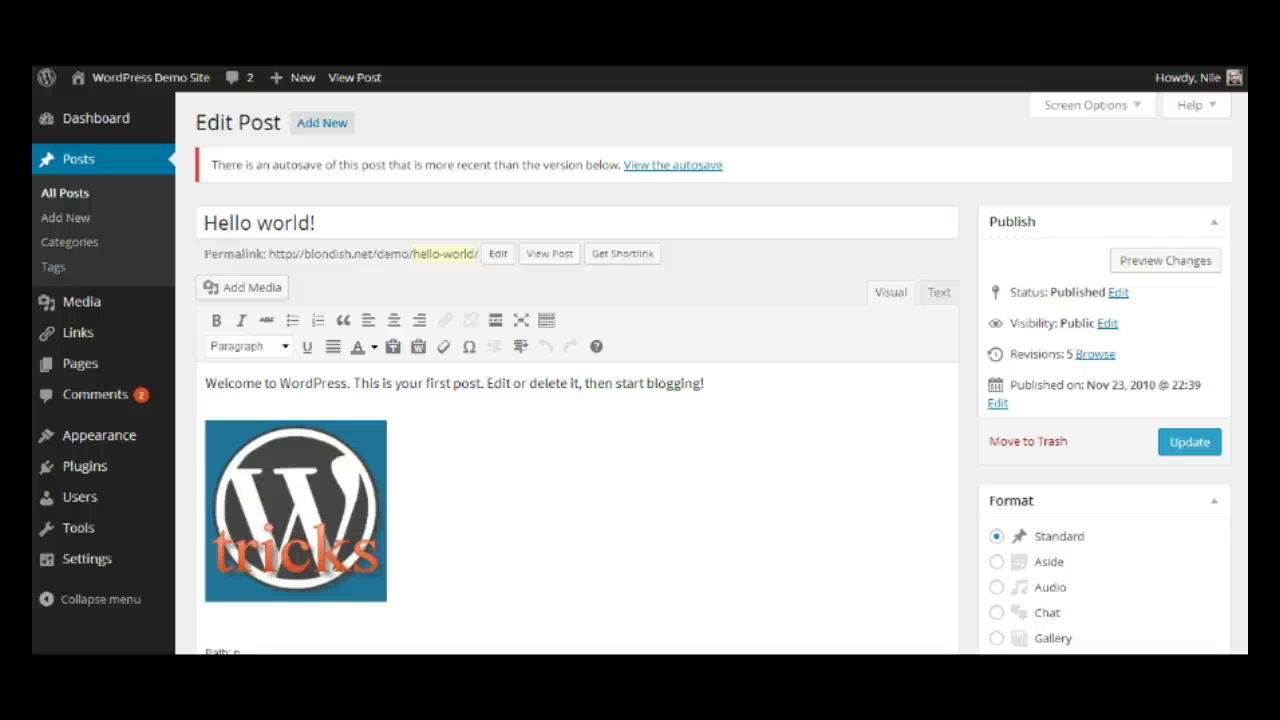
{"action": "mouse_move", "coordinate": [79, 133]}
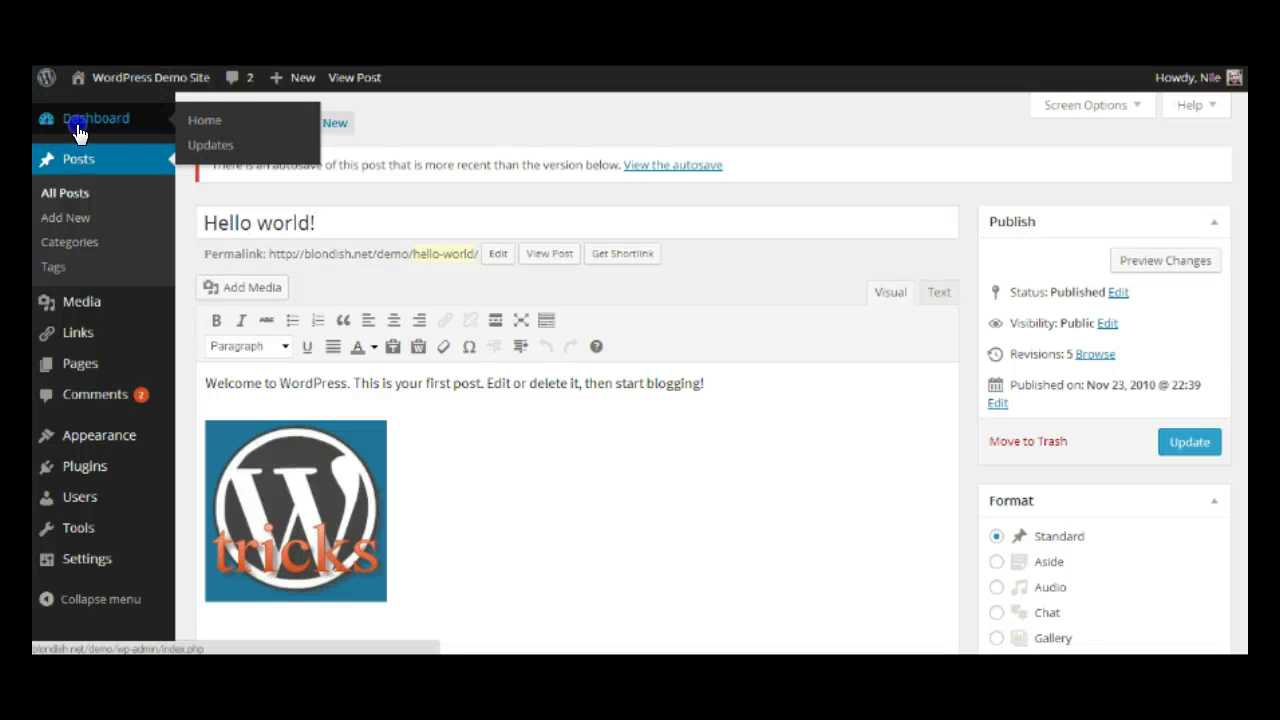